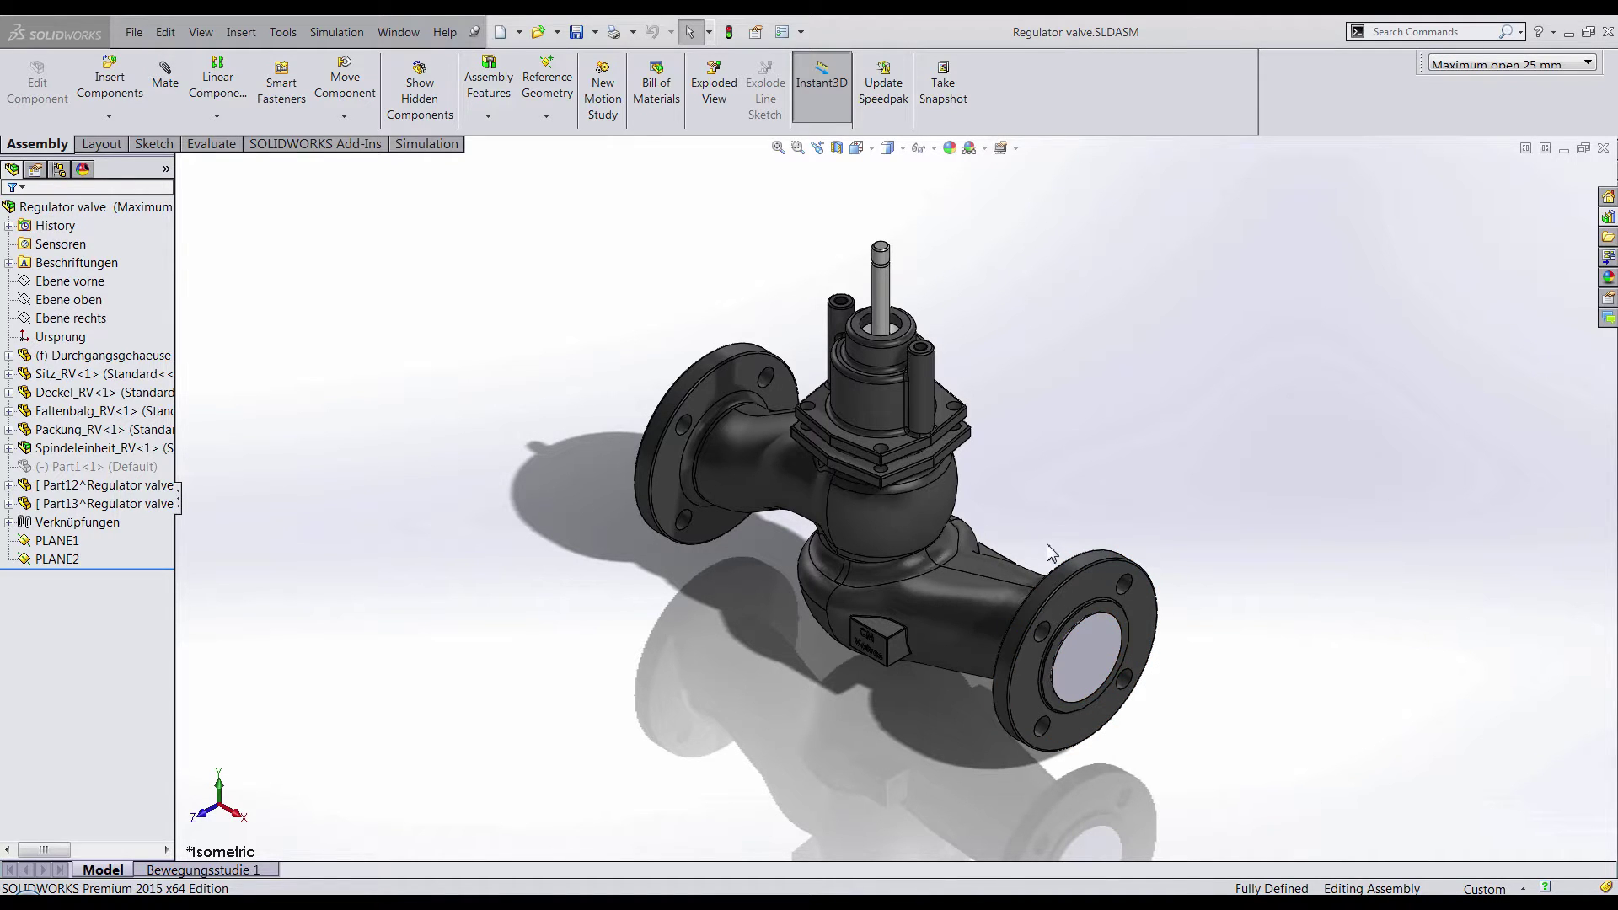
- Create a section view of the valve assembly through the Ebene vorne plane with a 0 mm offset
middle_drag(1094, 649, 1213, 540)
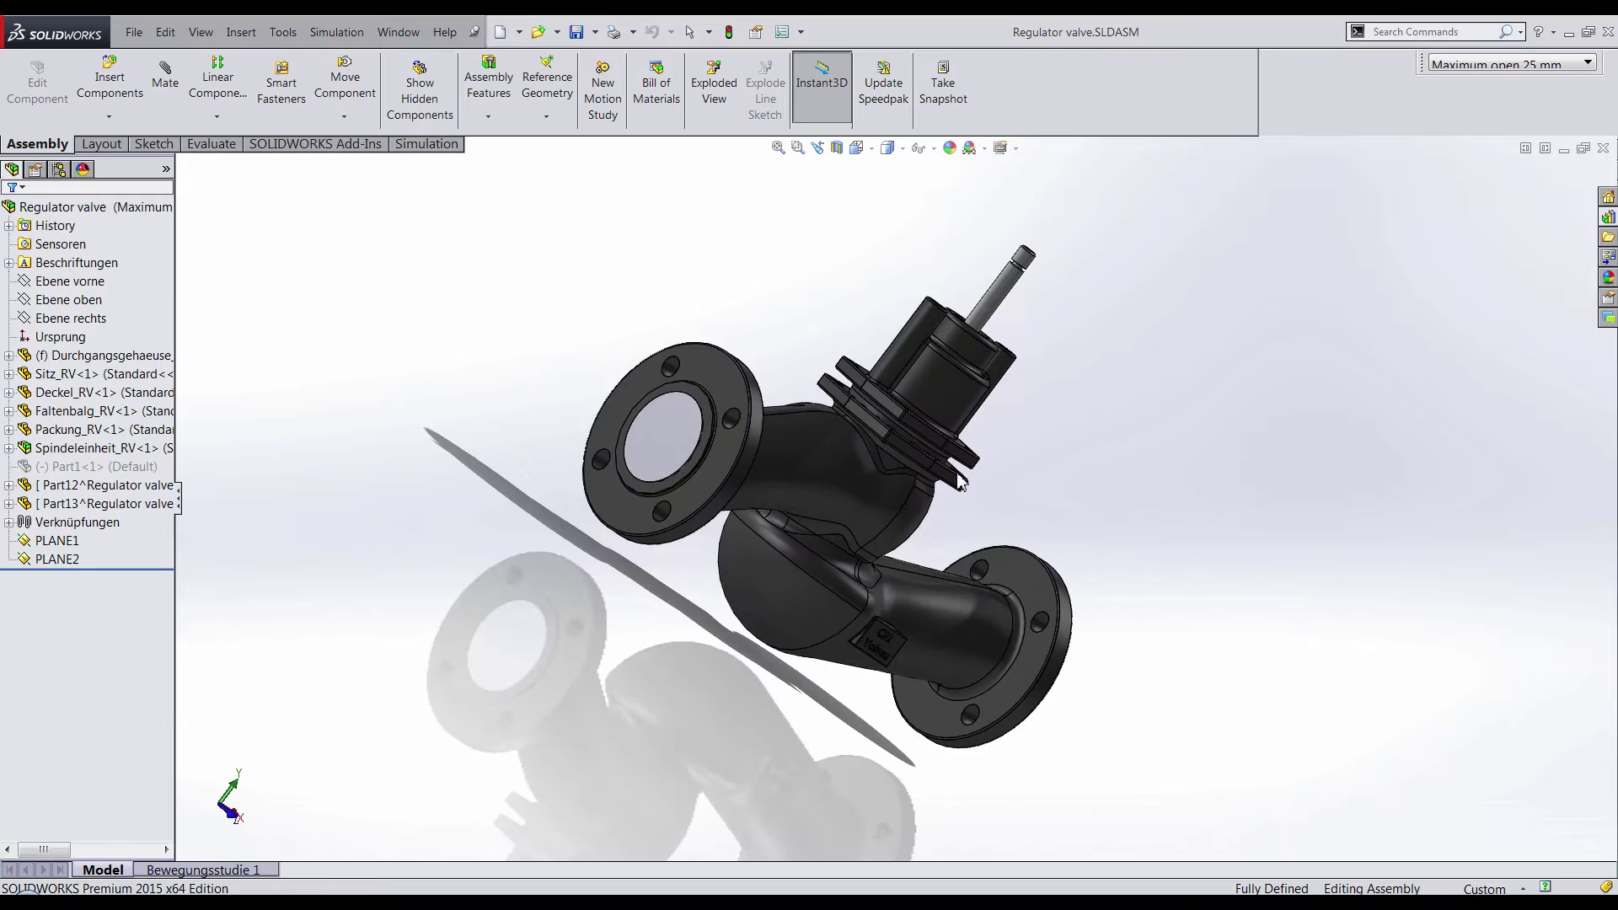
key(space)
click(674, 581)
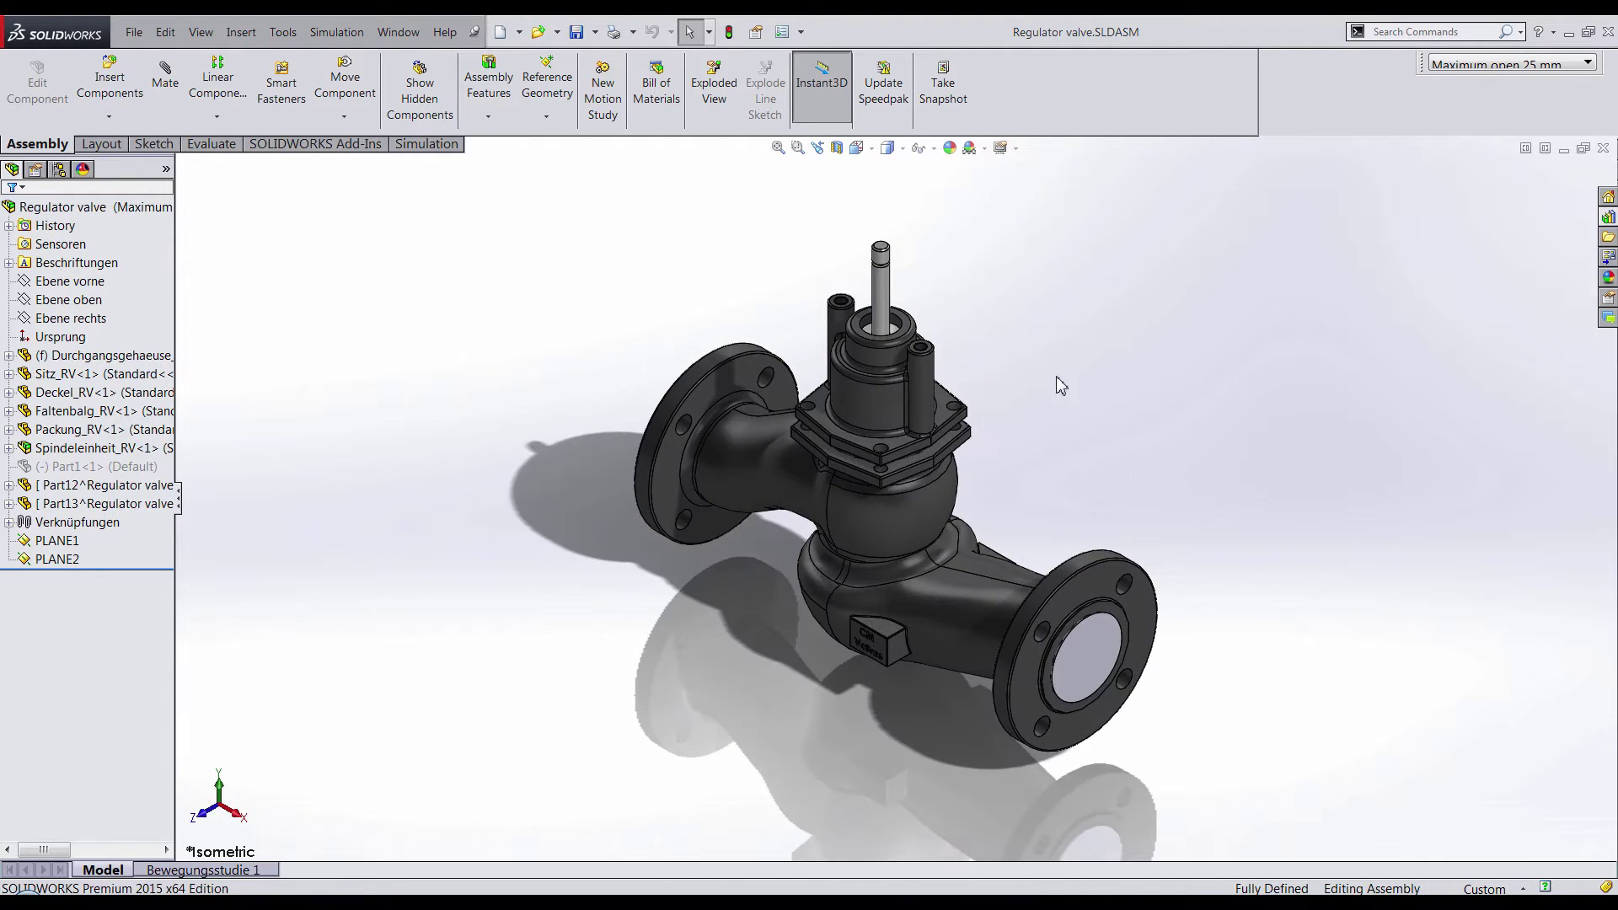
click(837, 148)
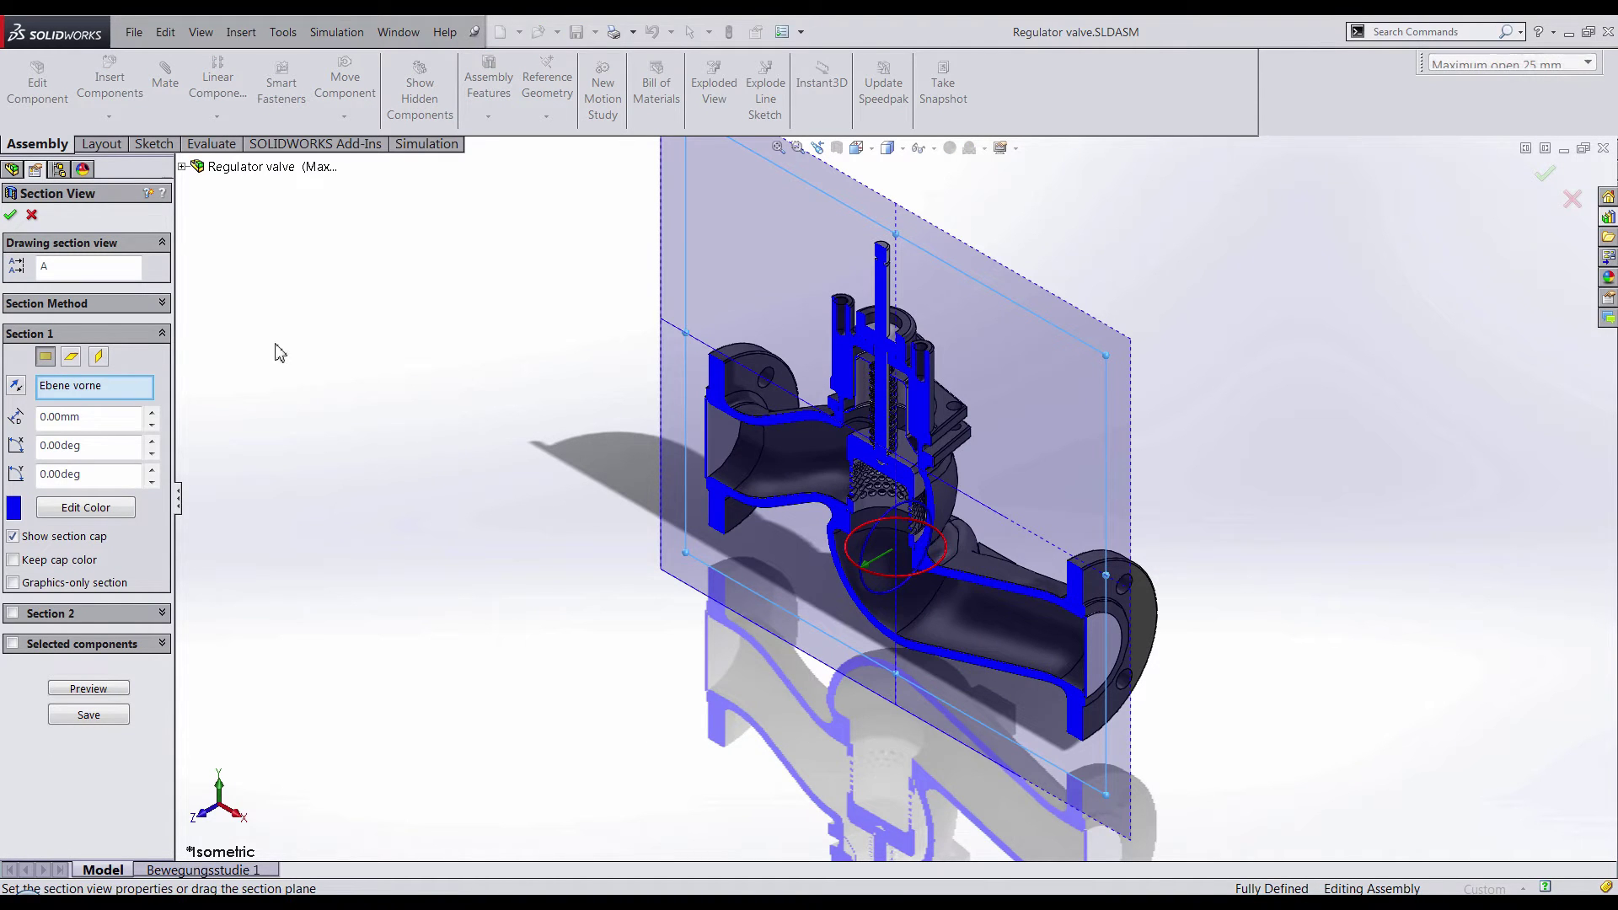
click(10, 214)
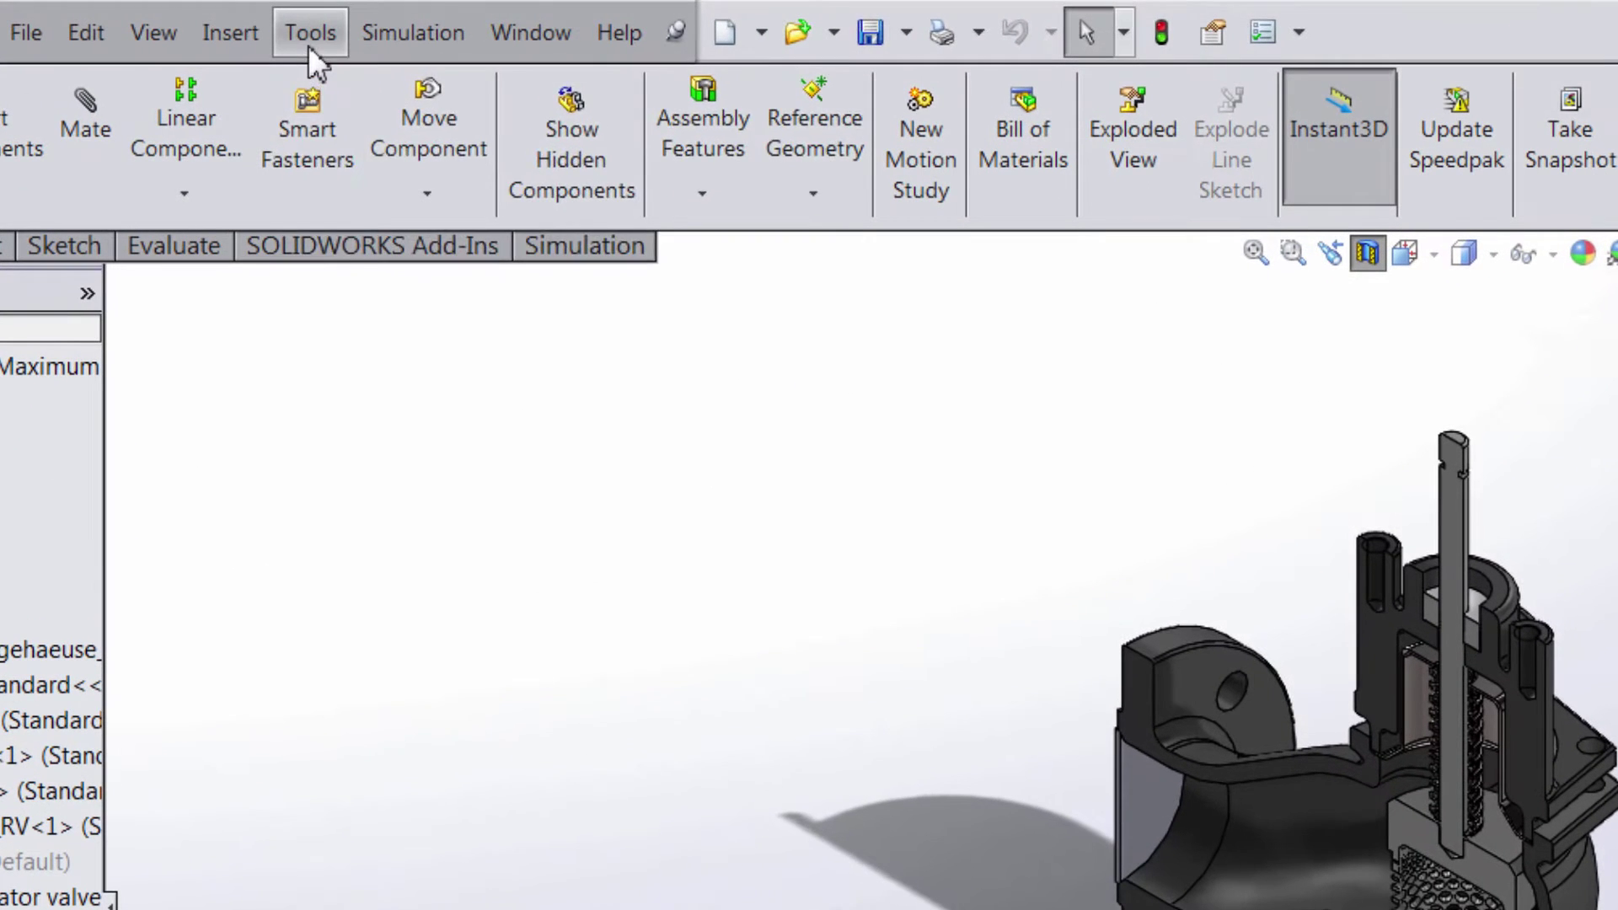
- Start a FloXpress analysis of the valve assembly and proceed past the welcome page to the geometry check
click(283, 32)
mouse_move(657, 173)
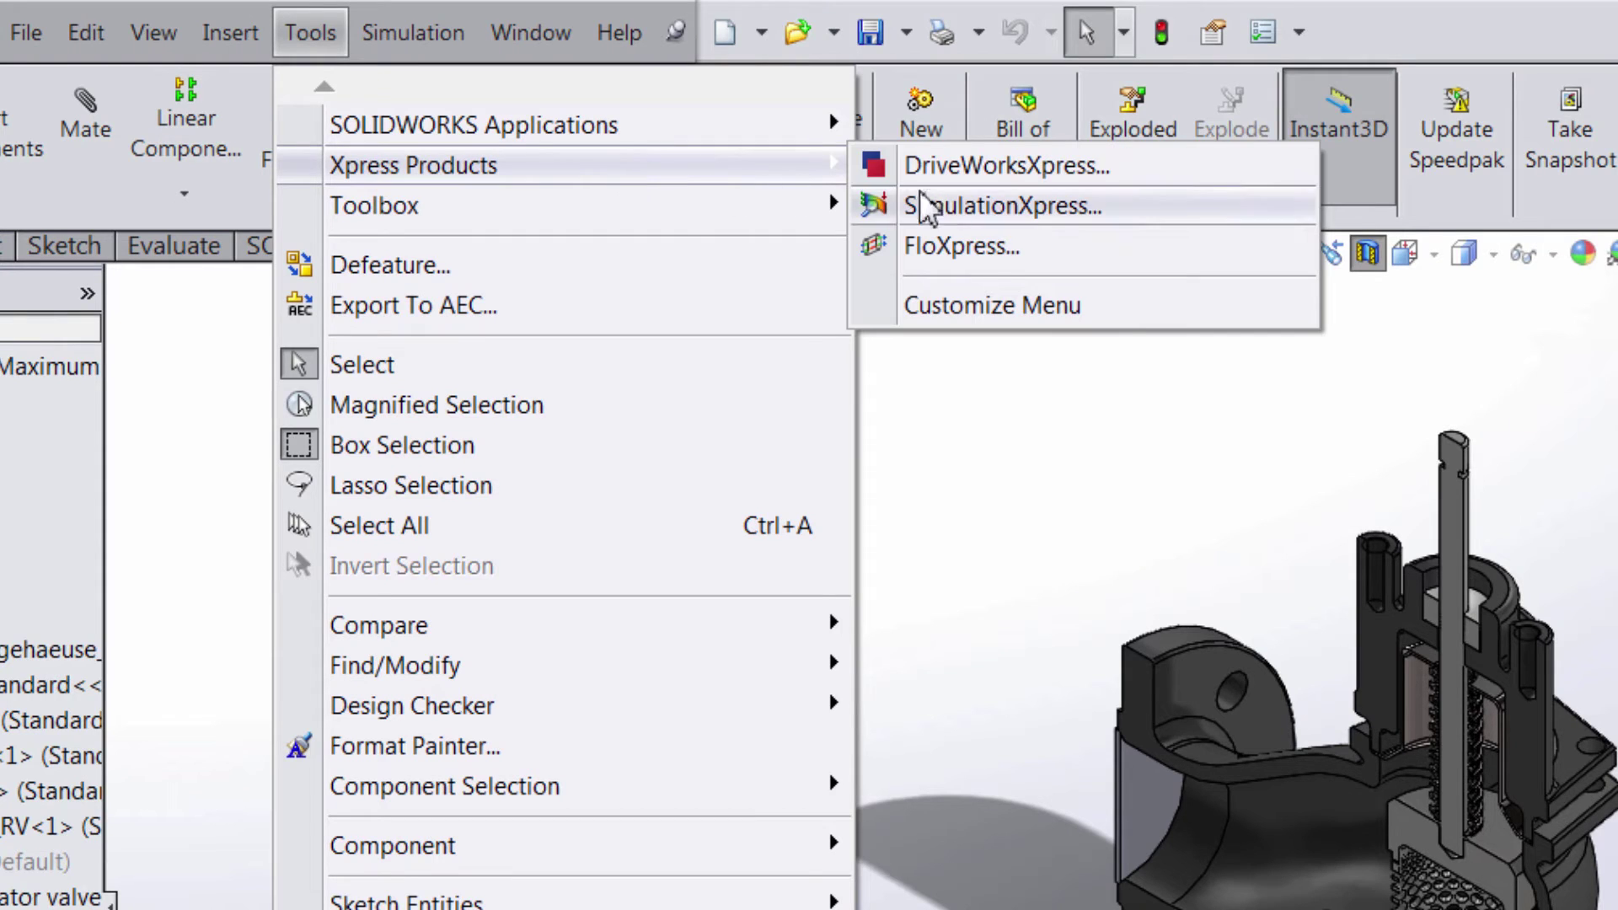
click(1008, 257)
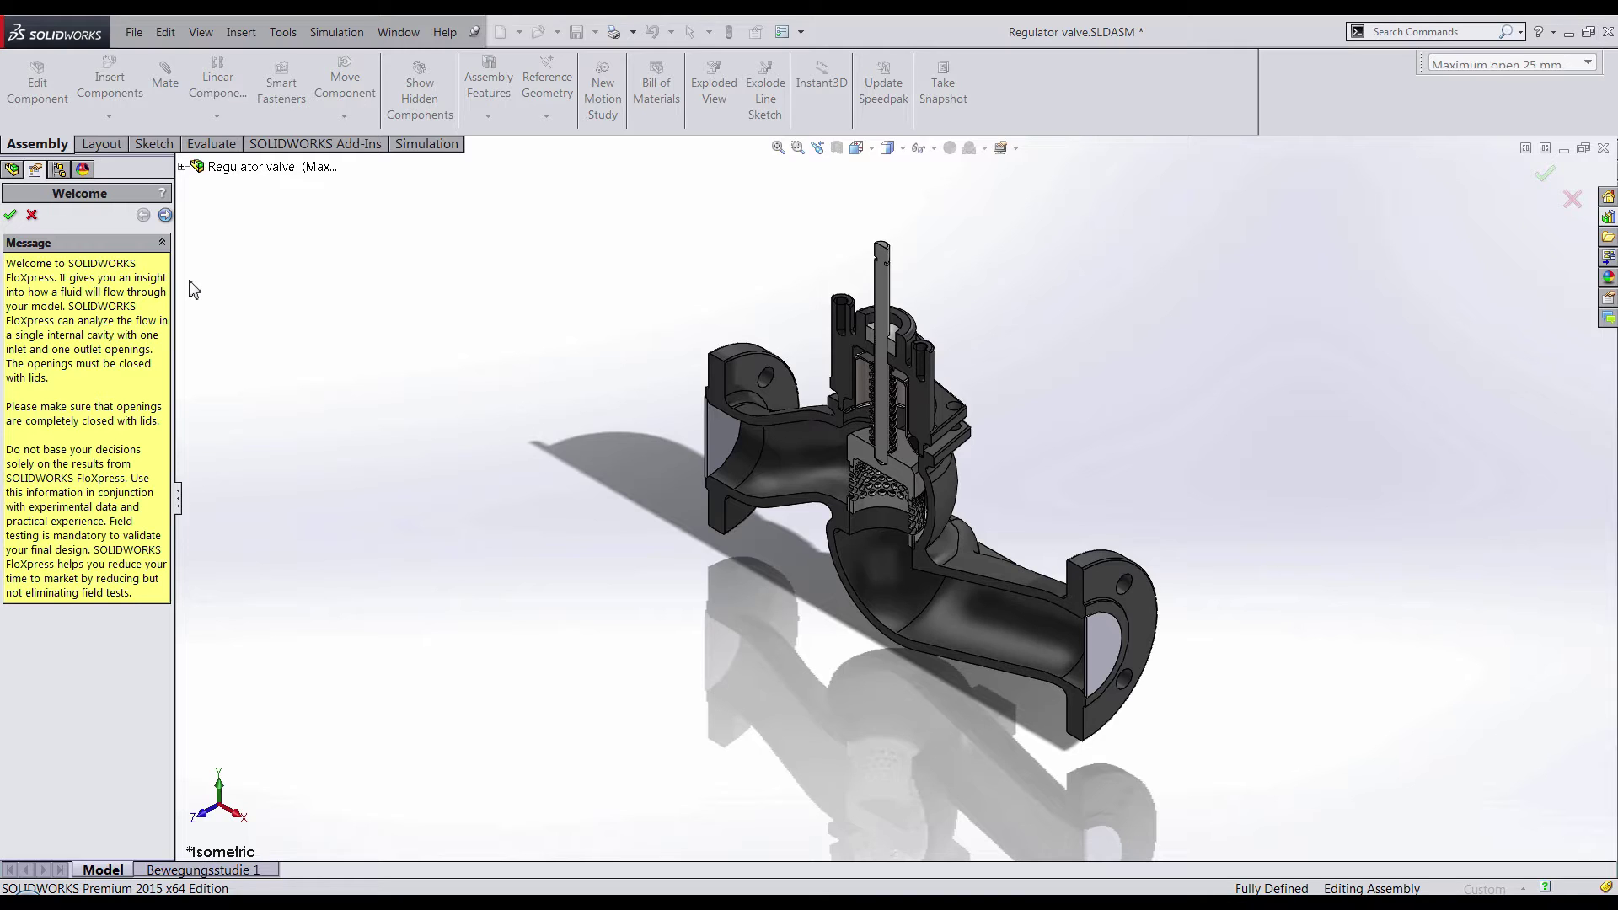
click(165, 215)
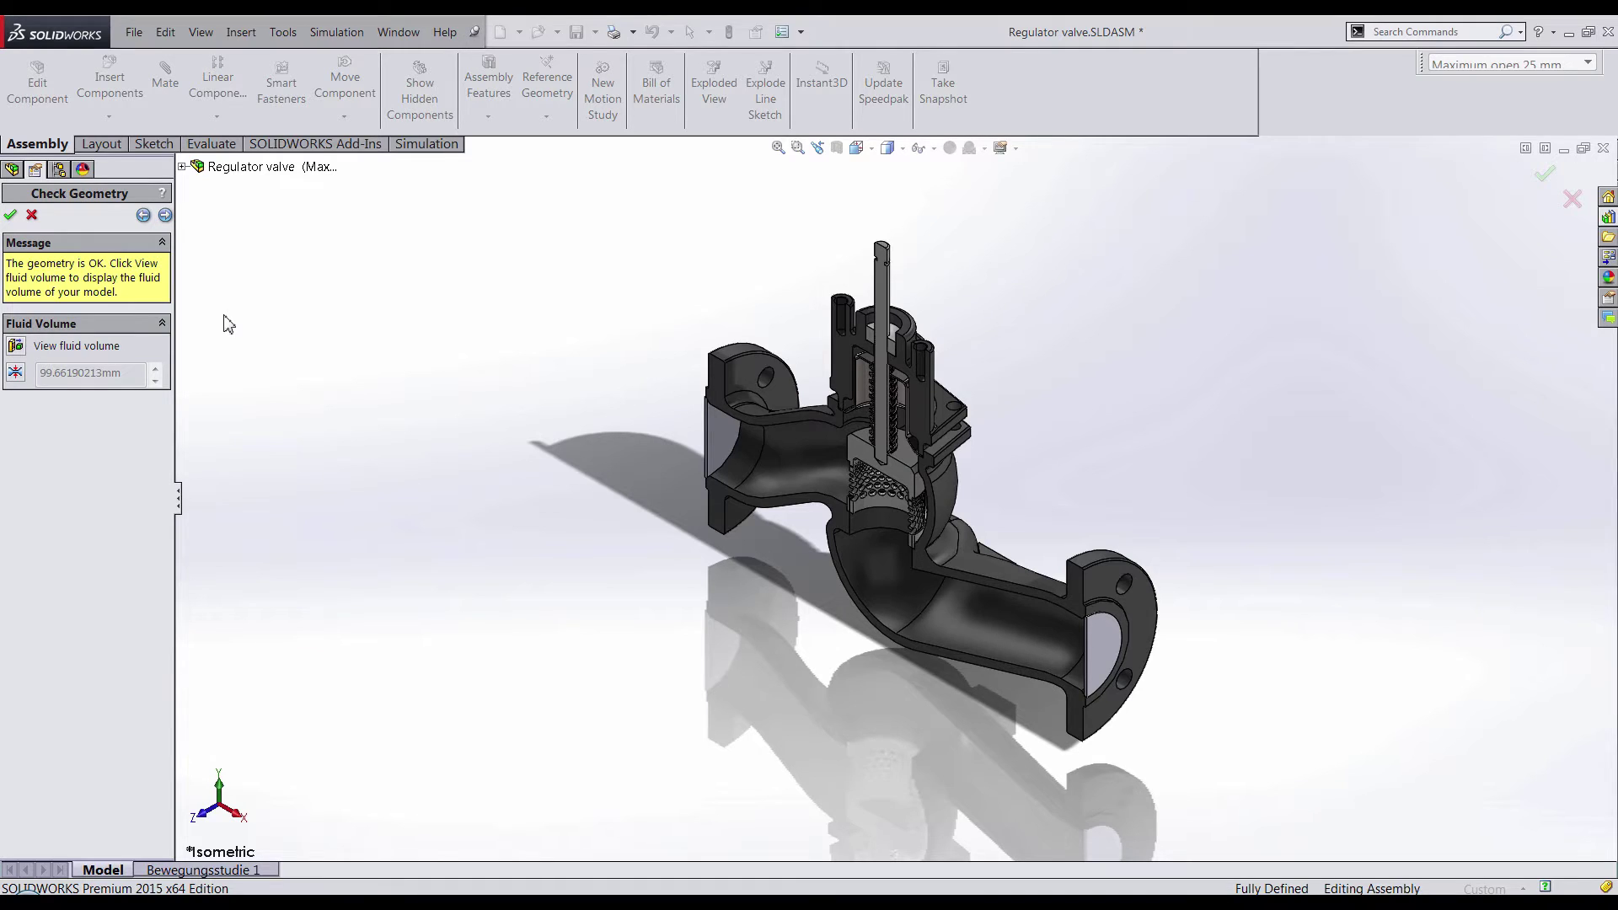
- Display the valve's fluid volume, inspect it from the front and in isometric view, and proceed to the fluid selection
click(16, 352)
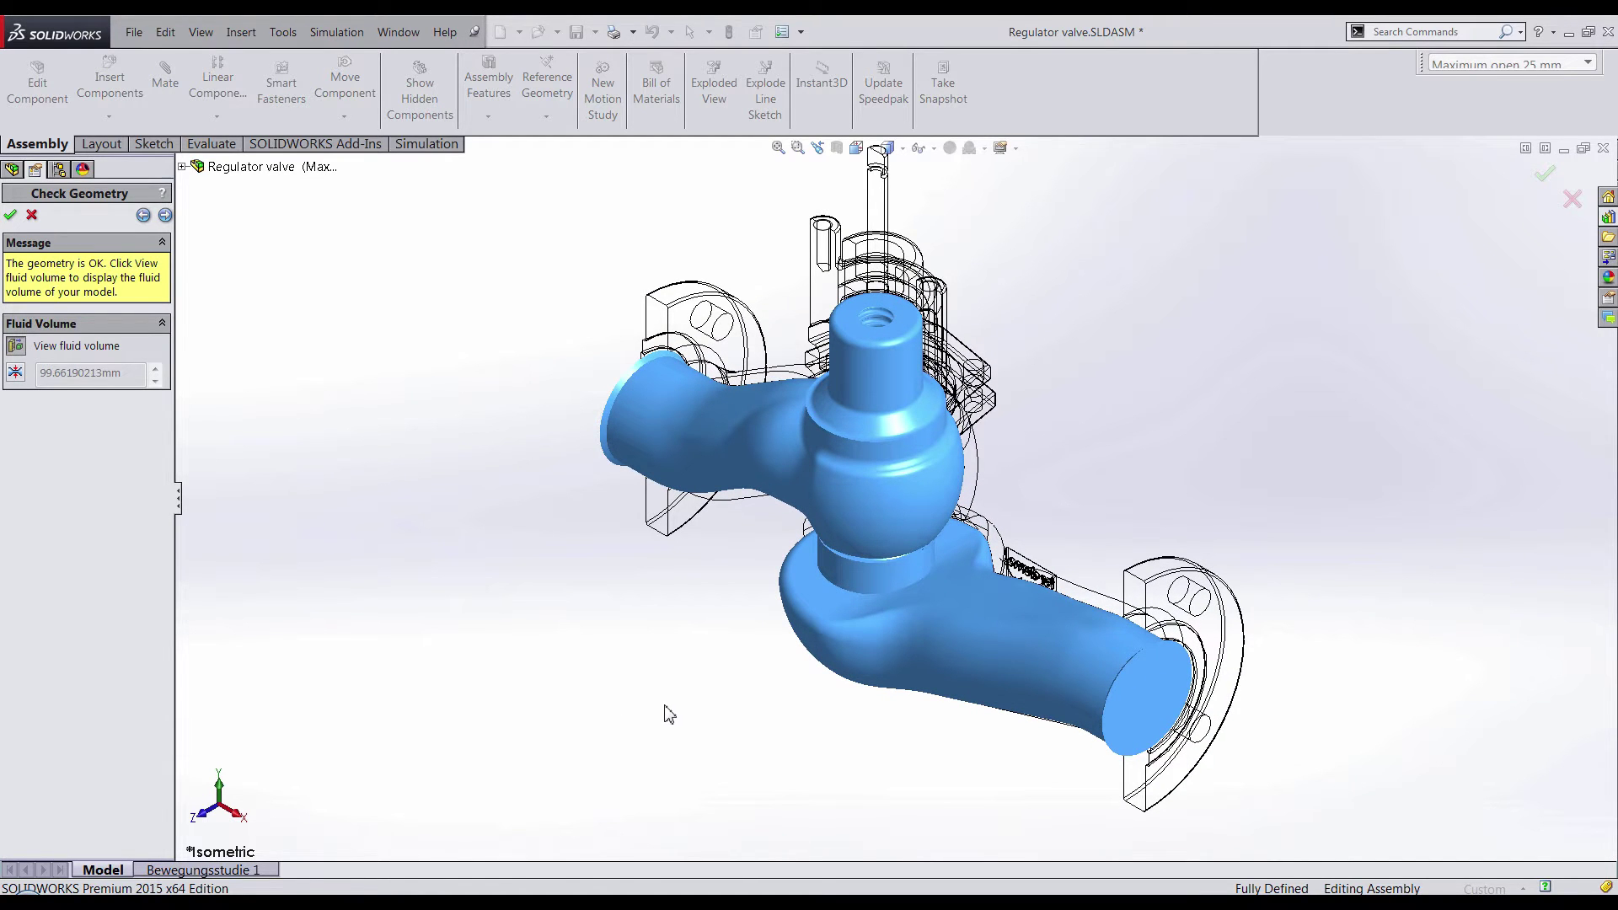
right_drag(654, 697, 630, 667)
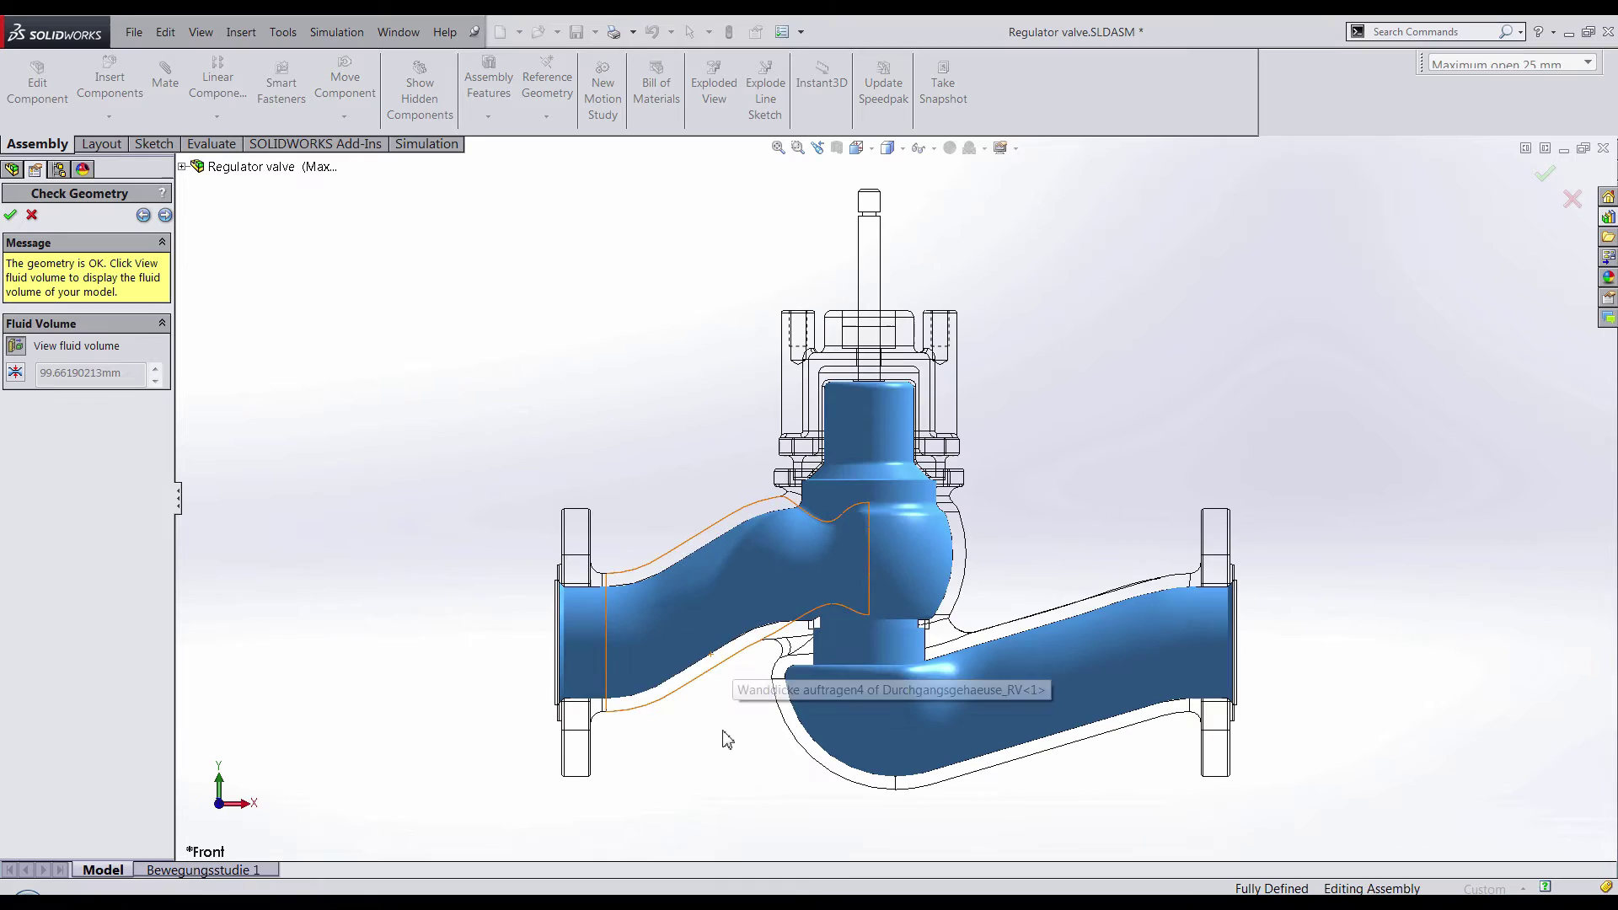
right_drag(694, 752, 733, 712)
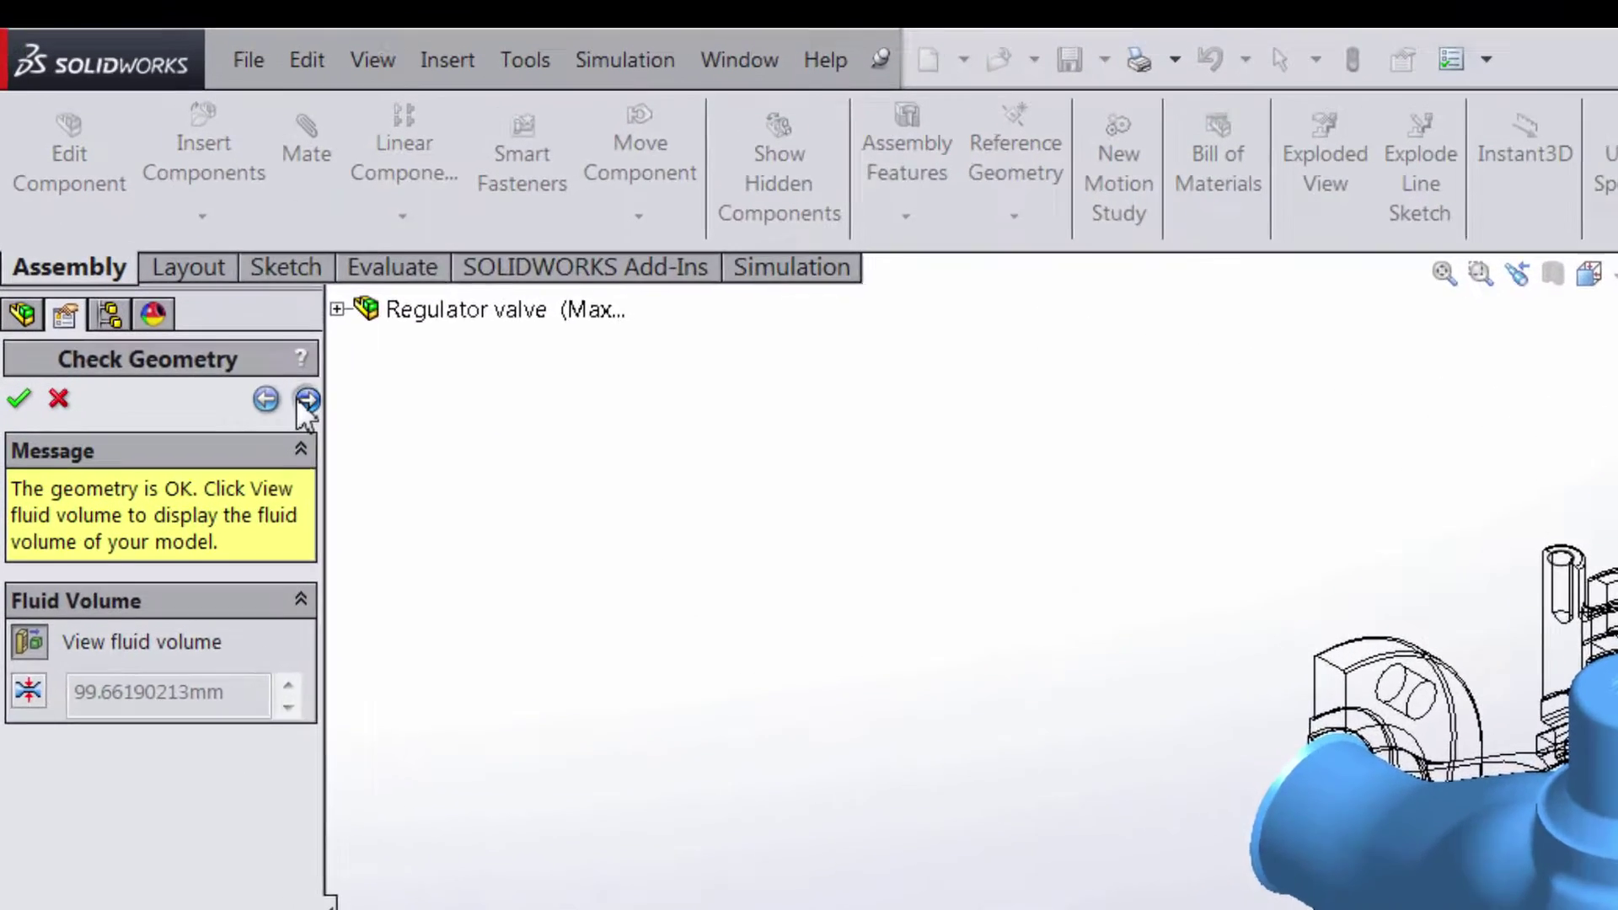
click(227, 297)
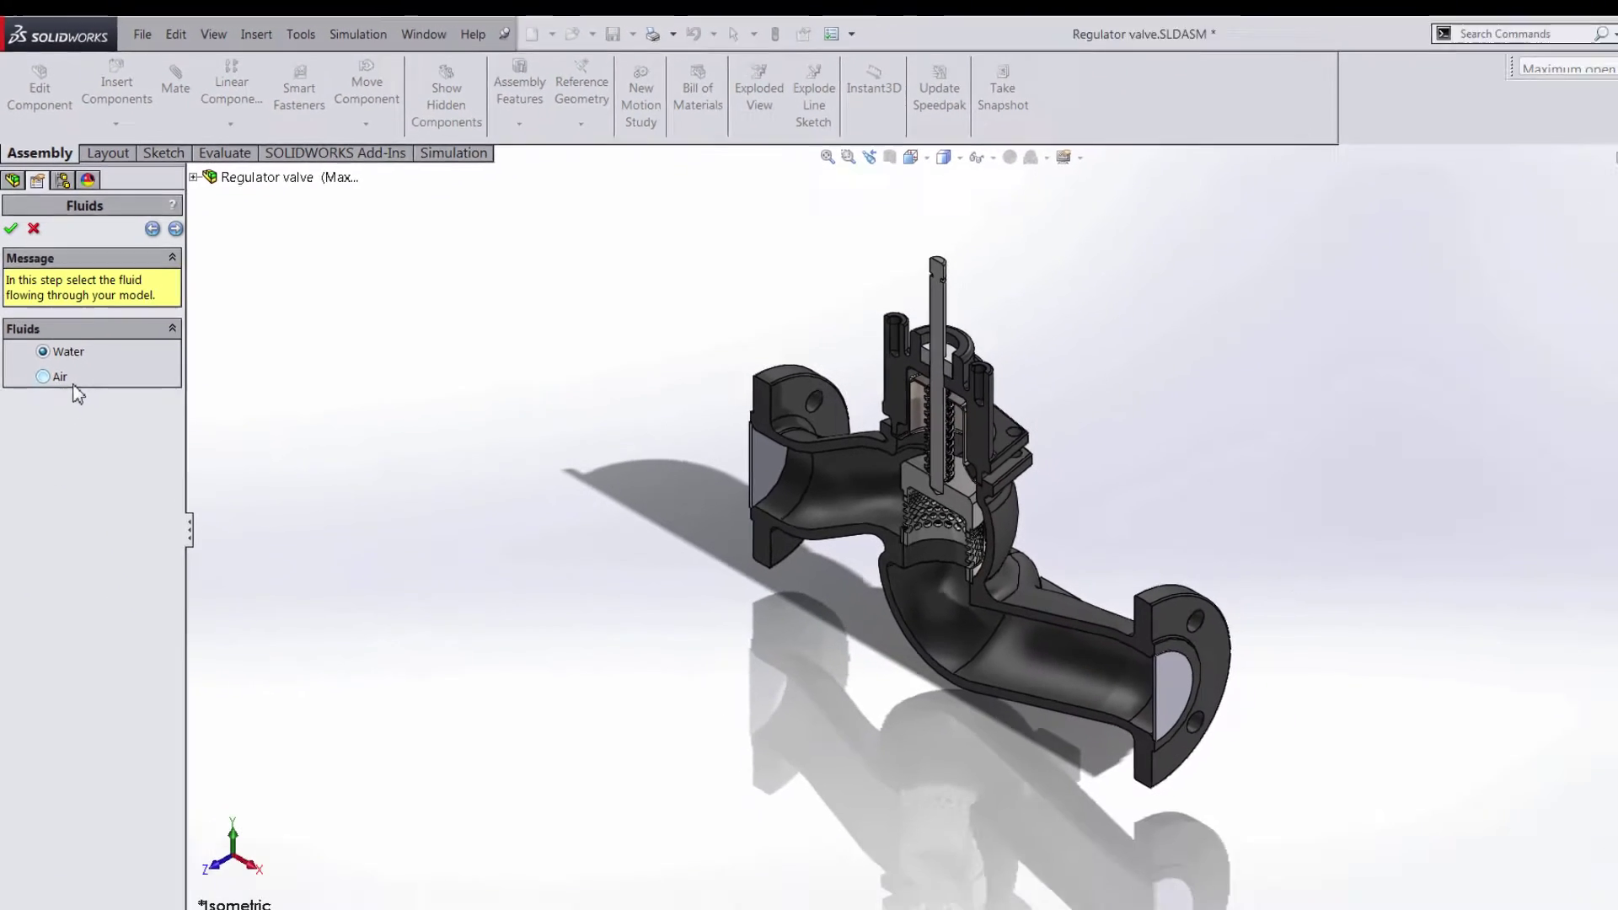
- Accept water as the fluid and assign a mass flow inlet of 0.5 kg/s at 293.2 K to the inlet lid's inner face
click(166, 215)
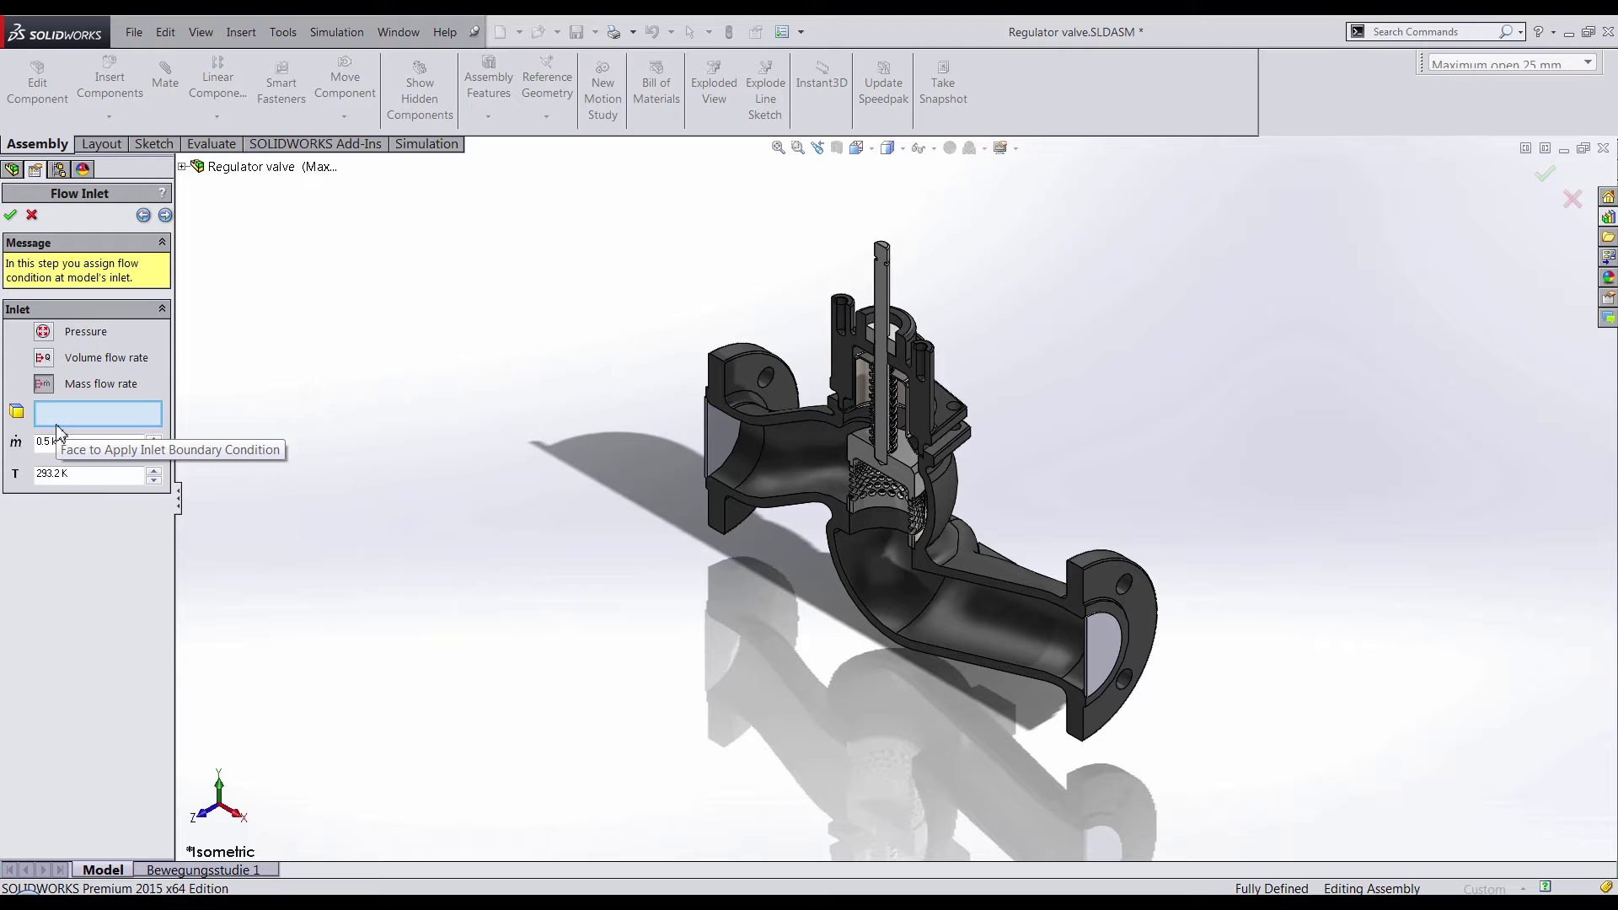
click(732, 445)
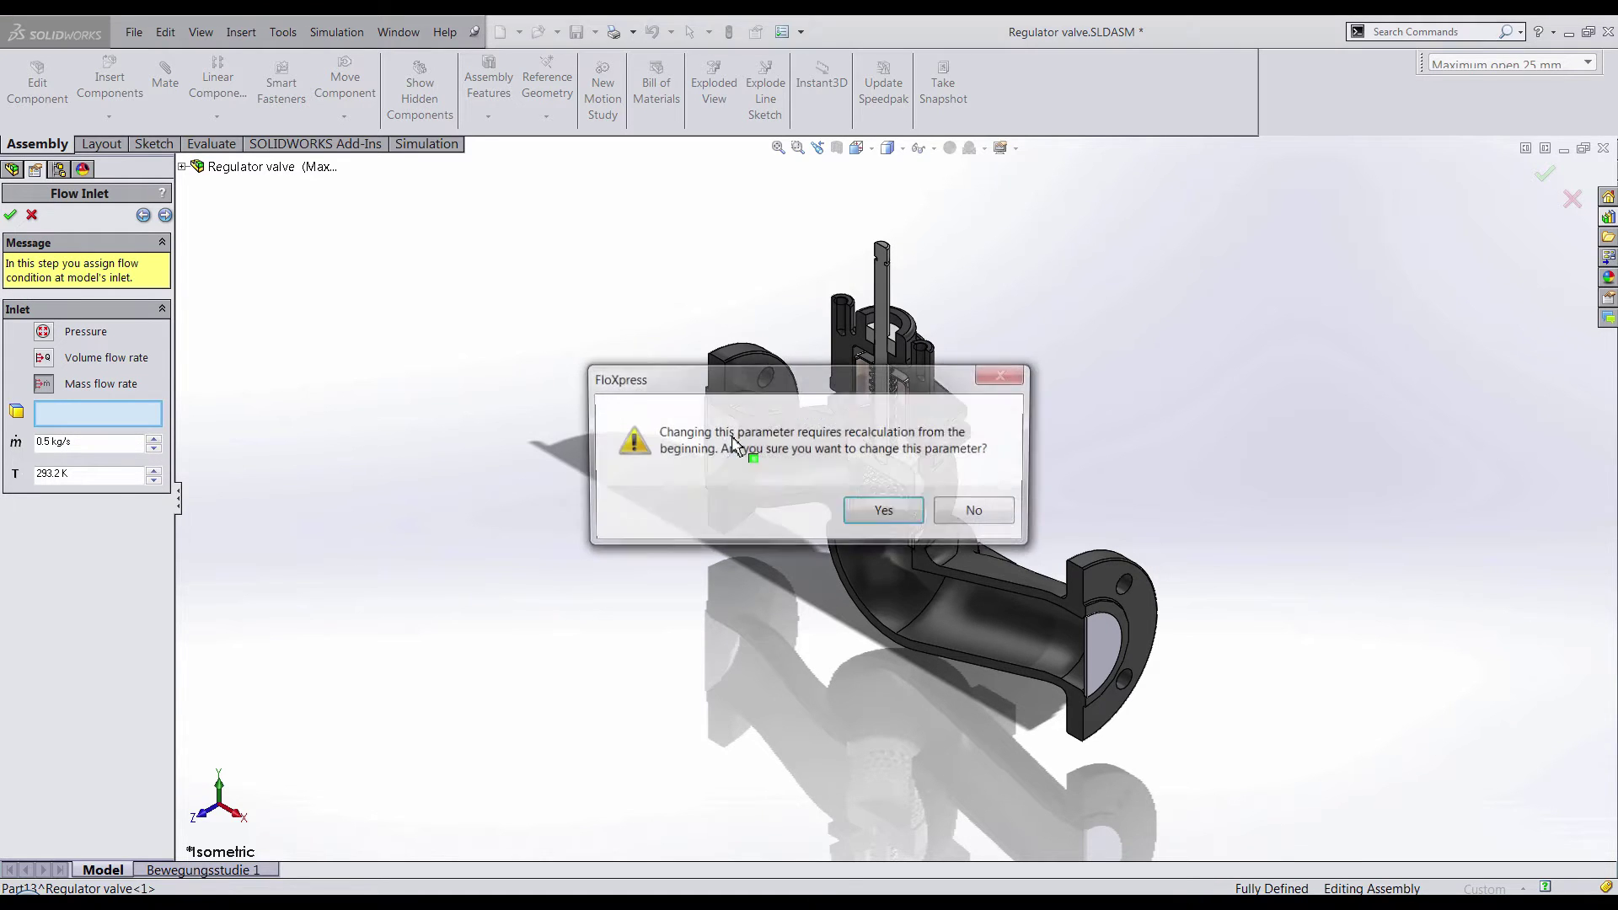
click(878, 516)
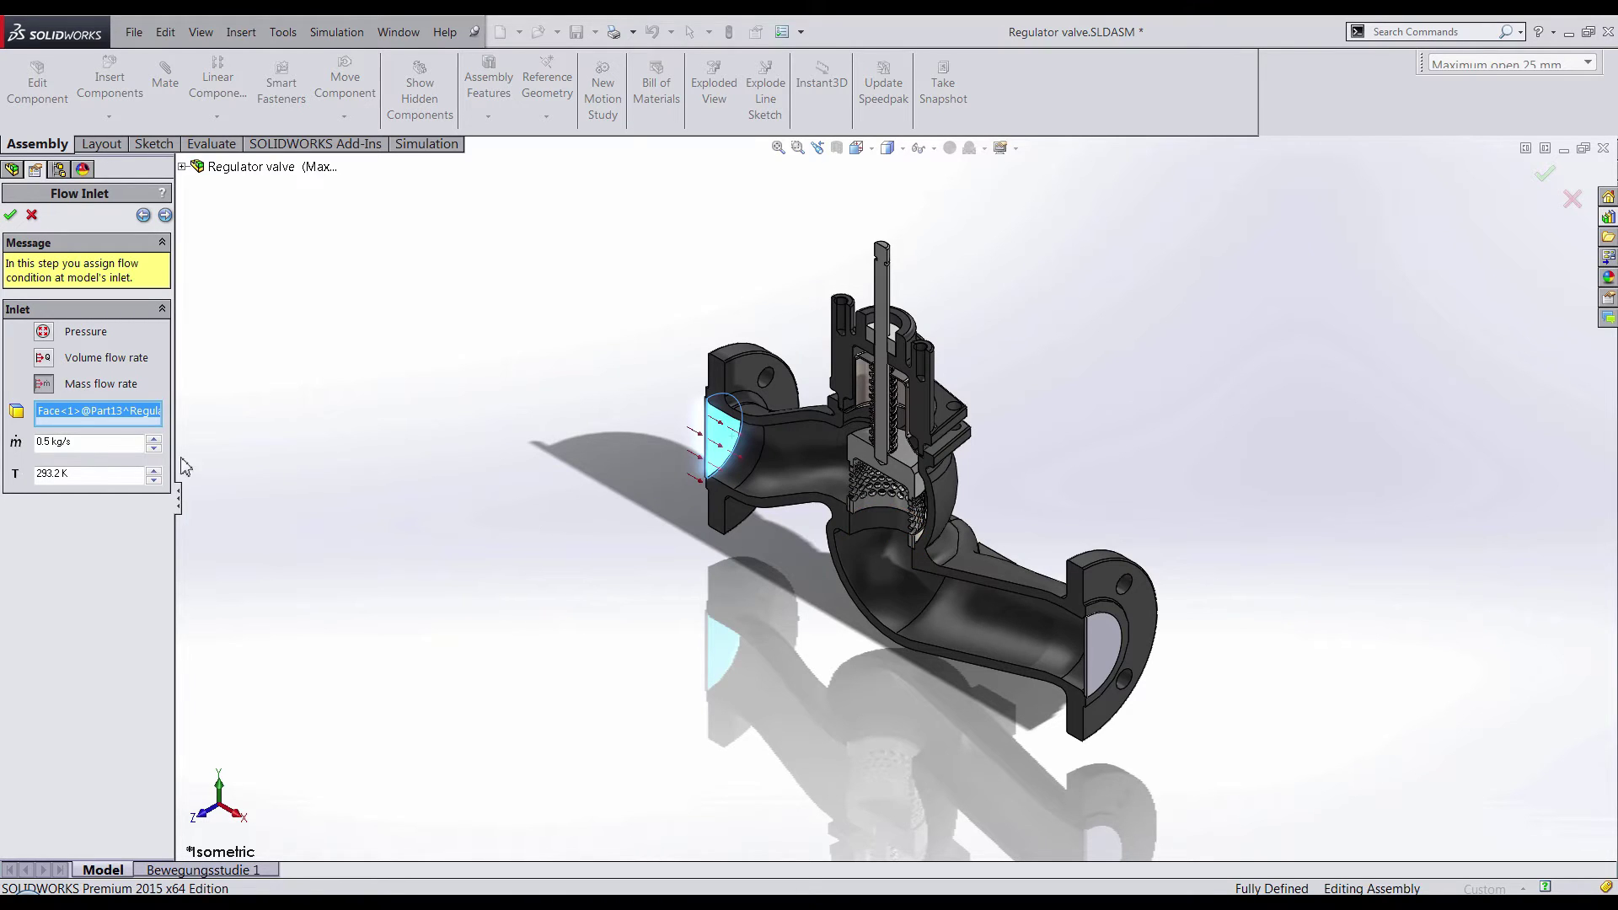
click(165, 216)
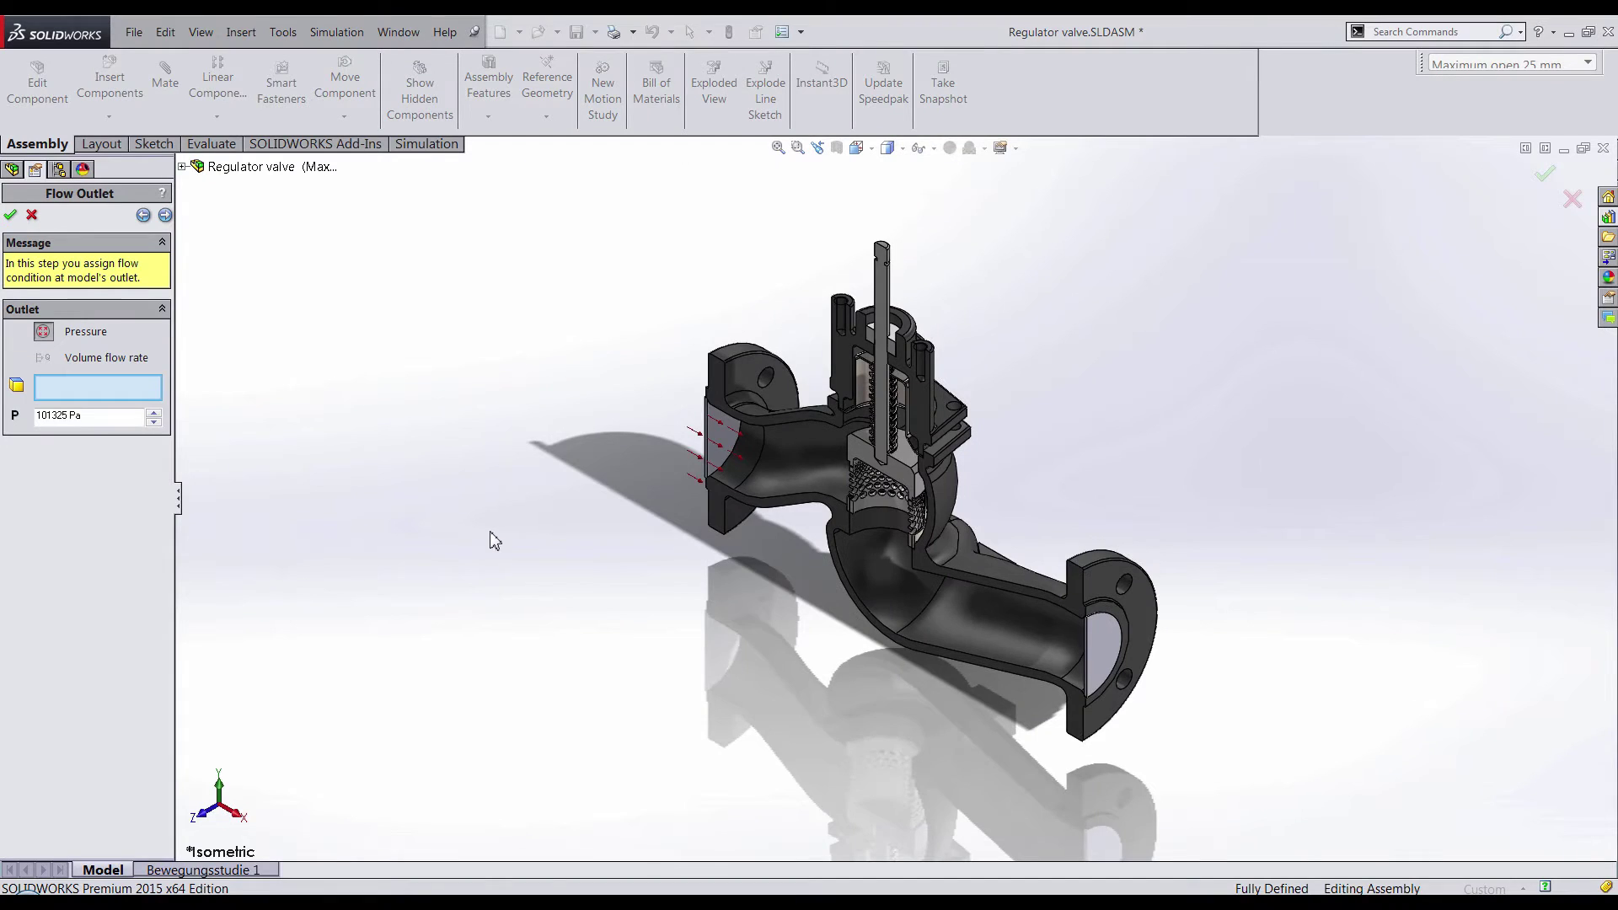
- Assign a pressure outlet of 101325 Pa to the inner face of the outlet flange's lid
middle_drag(493, 539, 727, 611)
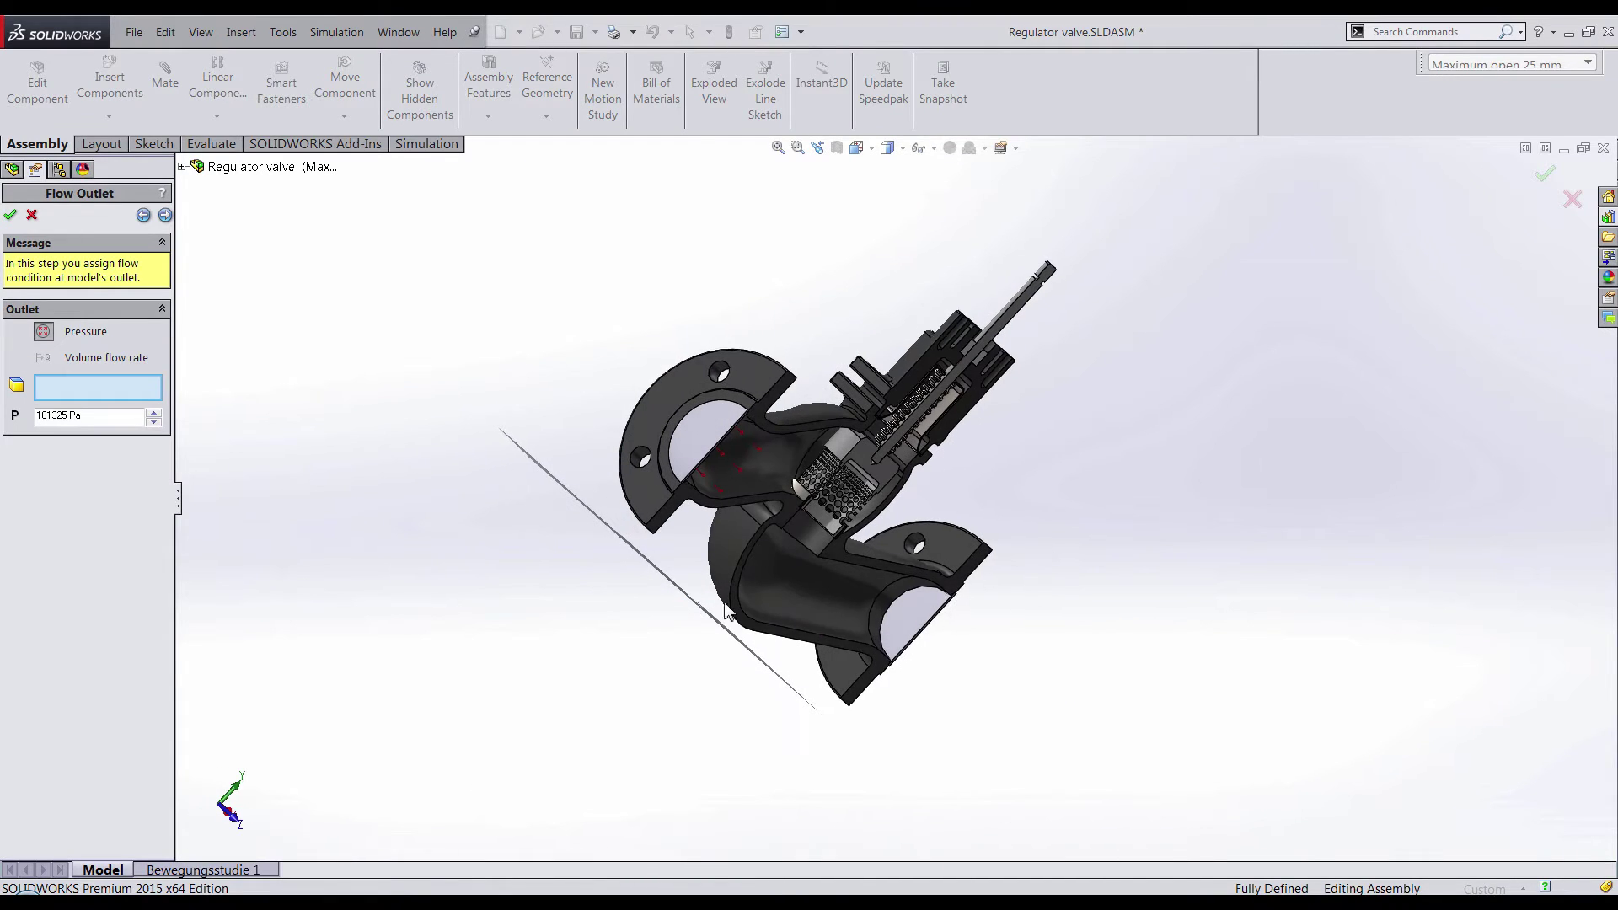
click(917, 619)
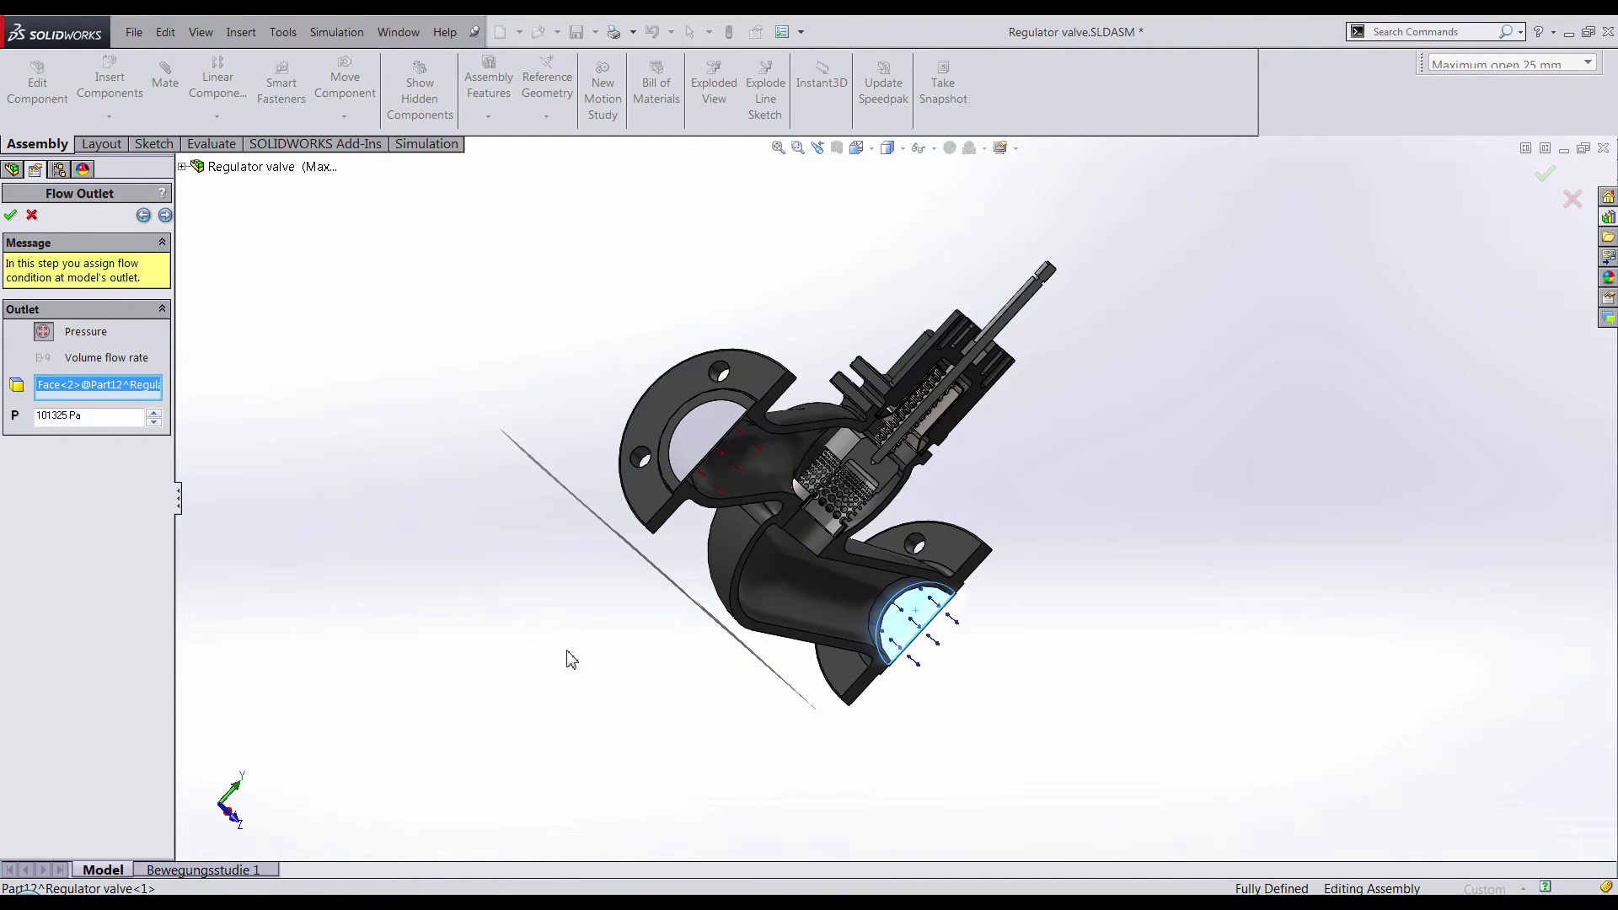
right_drag(579, 654, 632, 614)
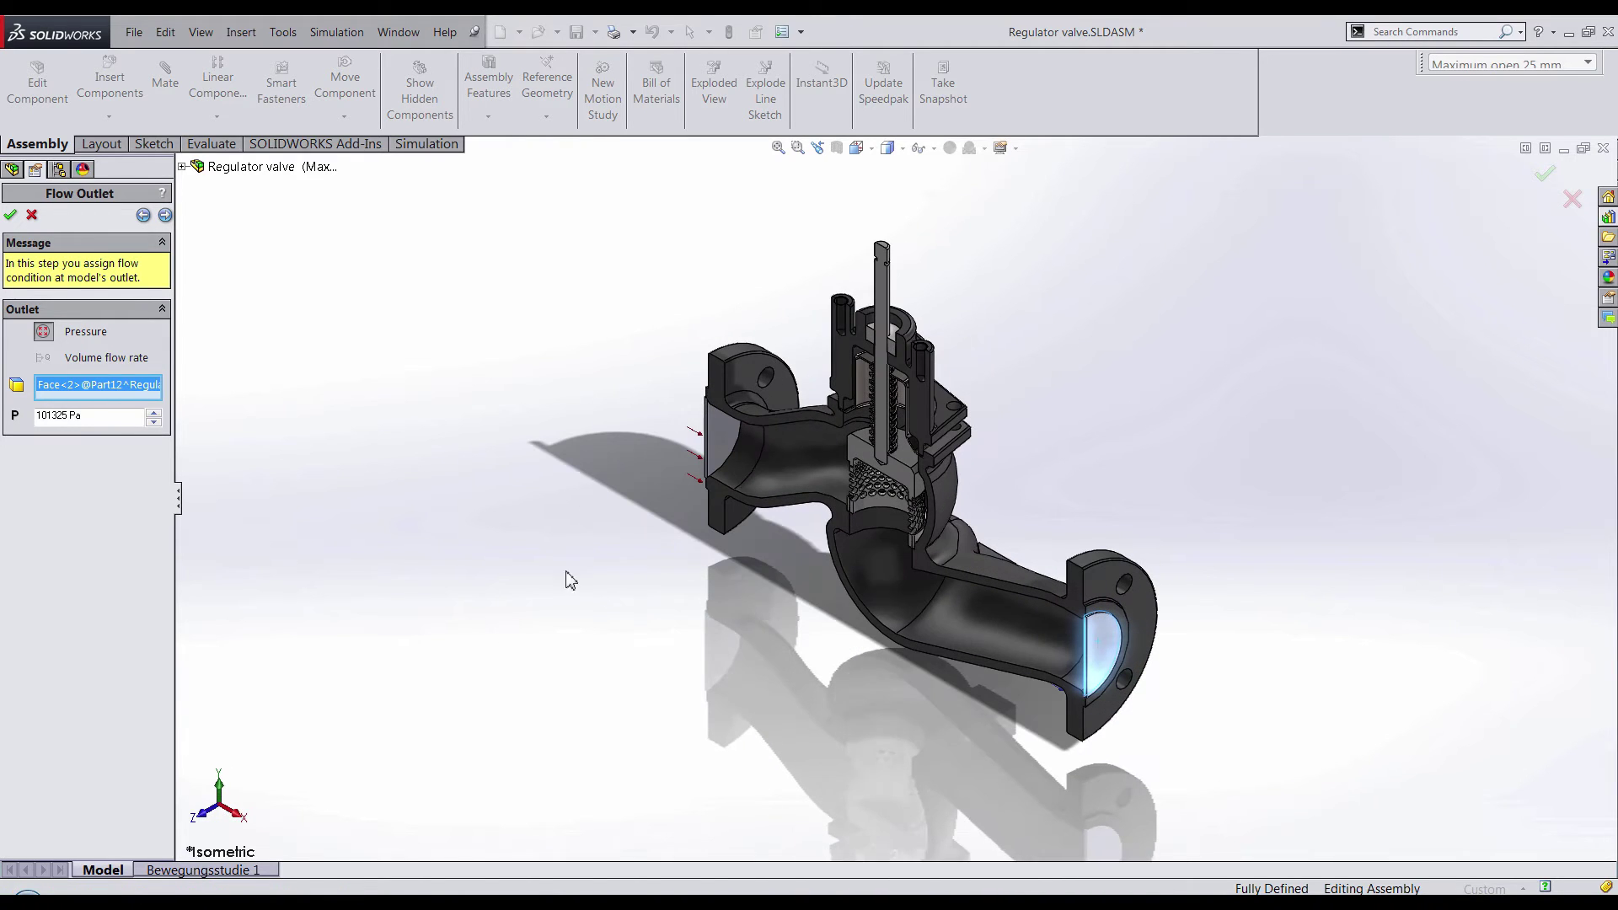
- Proceed to the solver and run the flow calculation with the sectioned valve seen from the front
right_drag(1129, 447, 1105, 424)
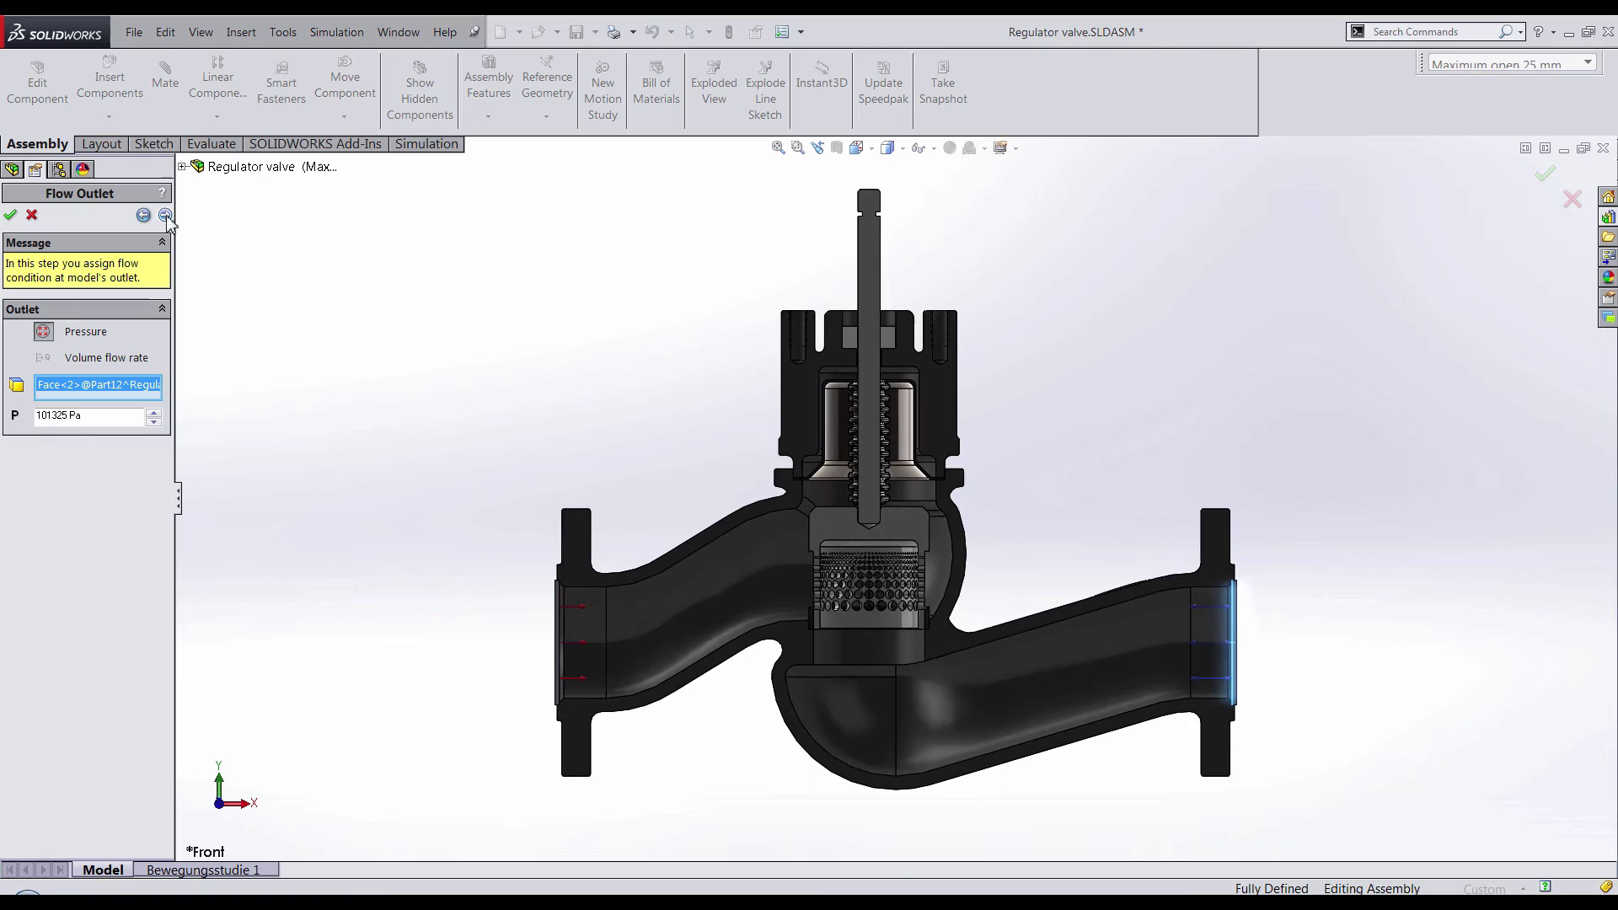
click(165, 216)
click(46, 318)
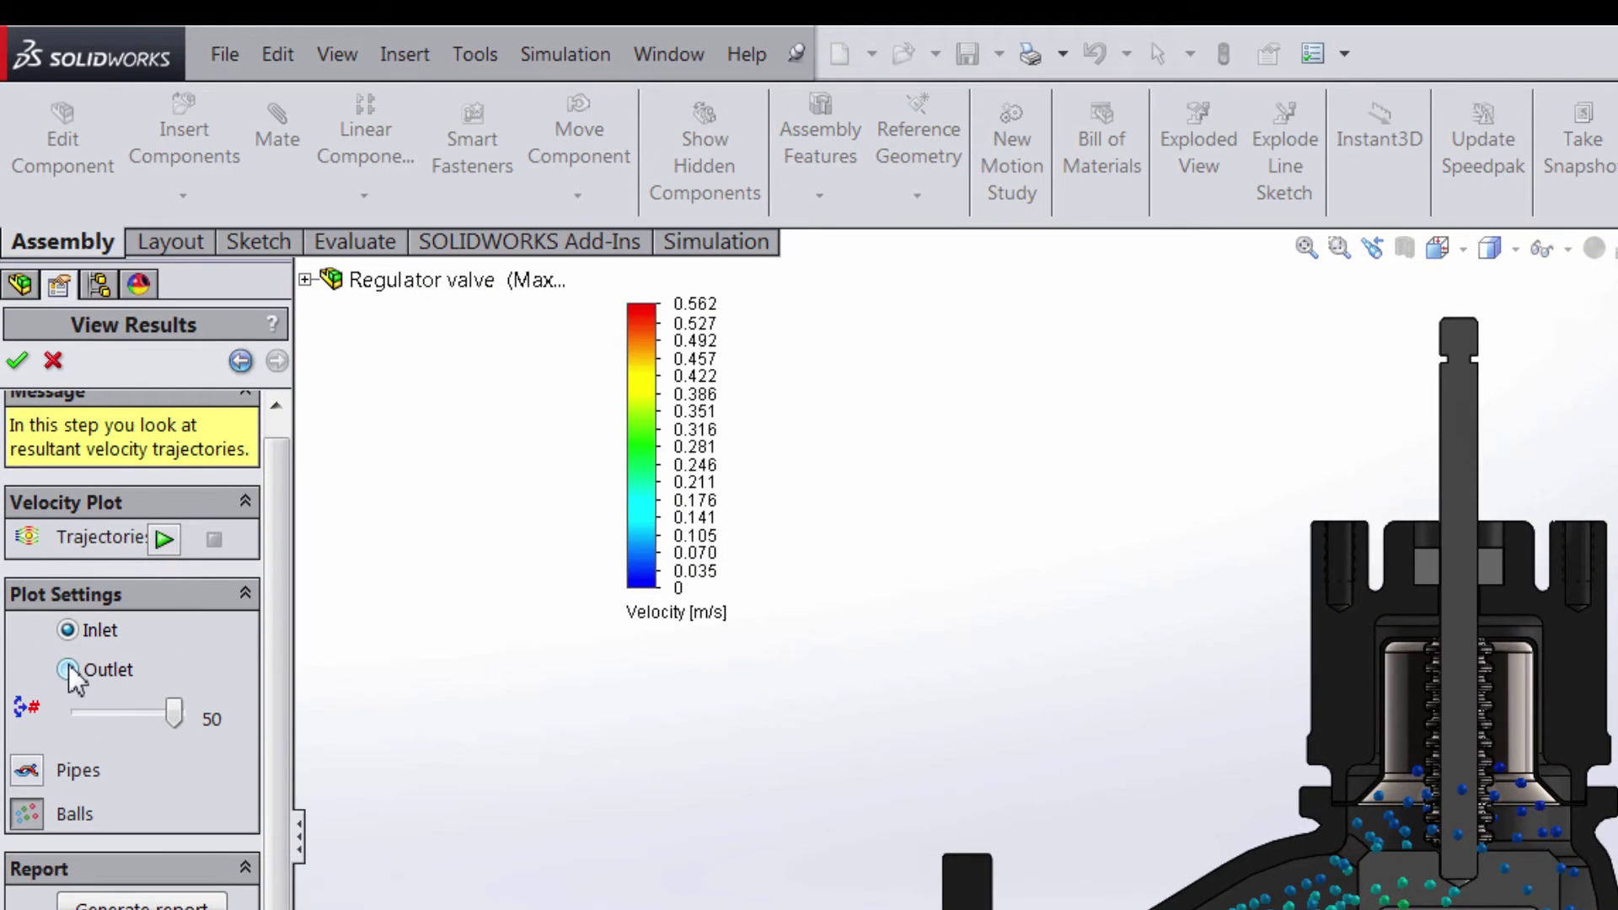
- Try the outlet as the trajectory starting point, return to the inlet, and vary the number of trajectories, ending at 50
click(68, 666)
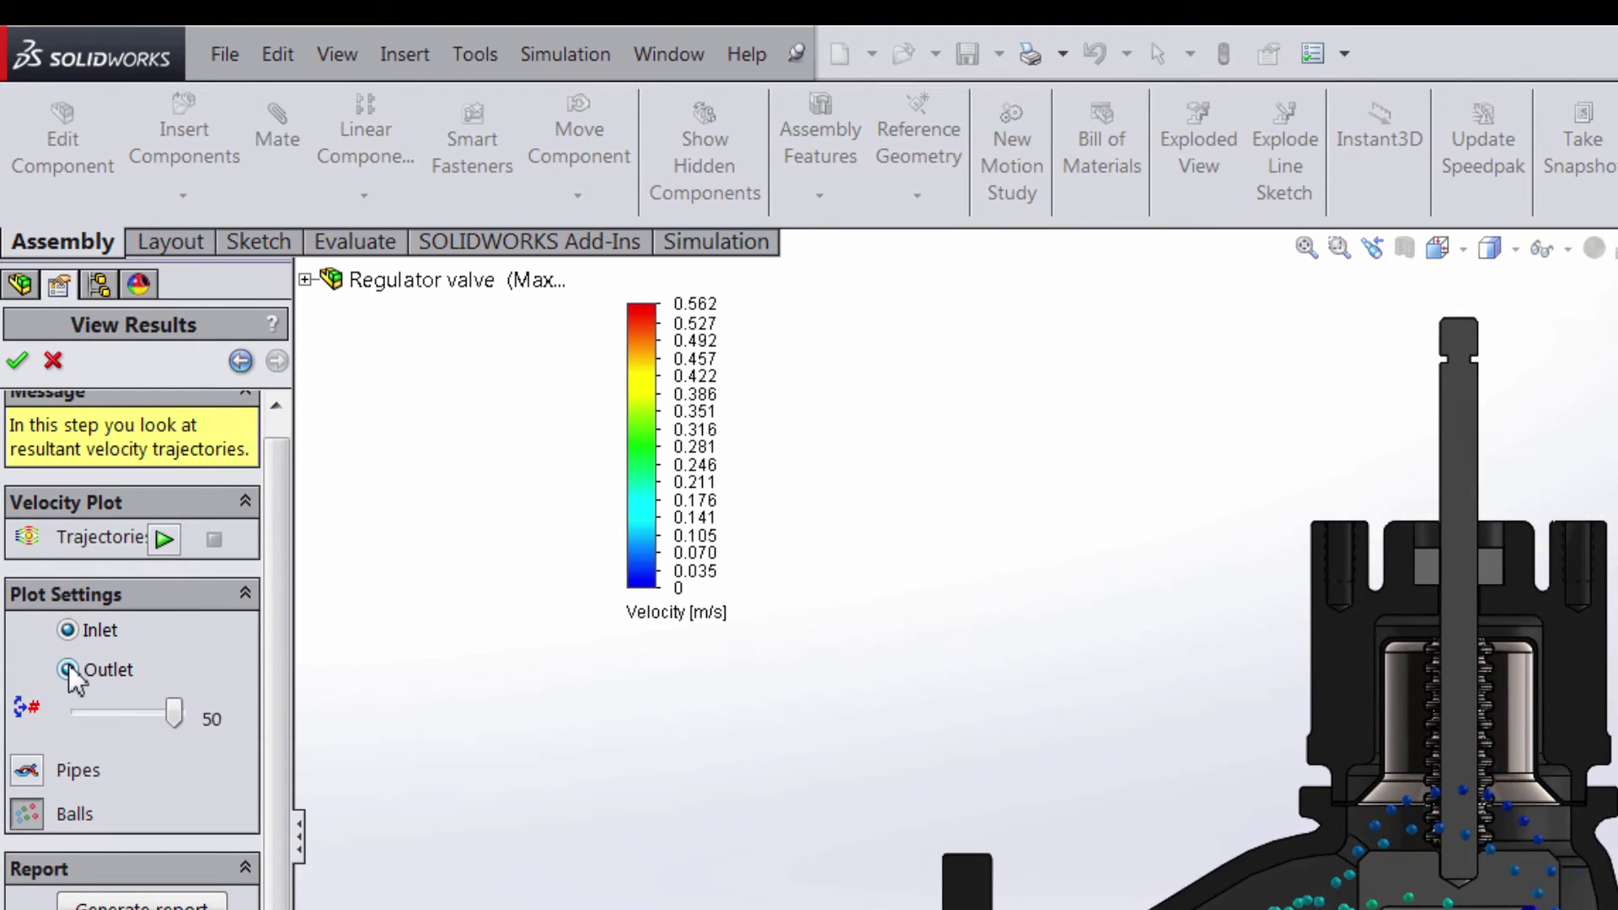
click(70, 632)
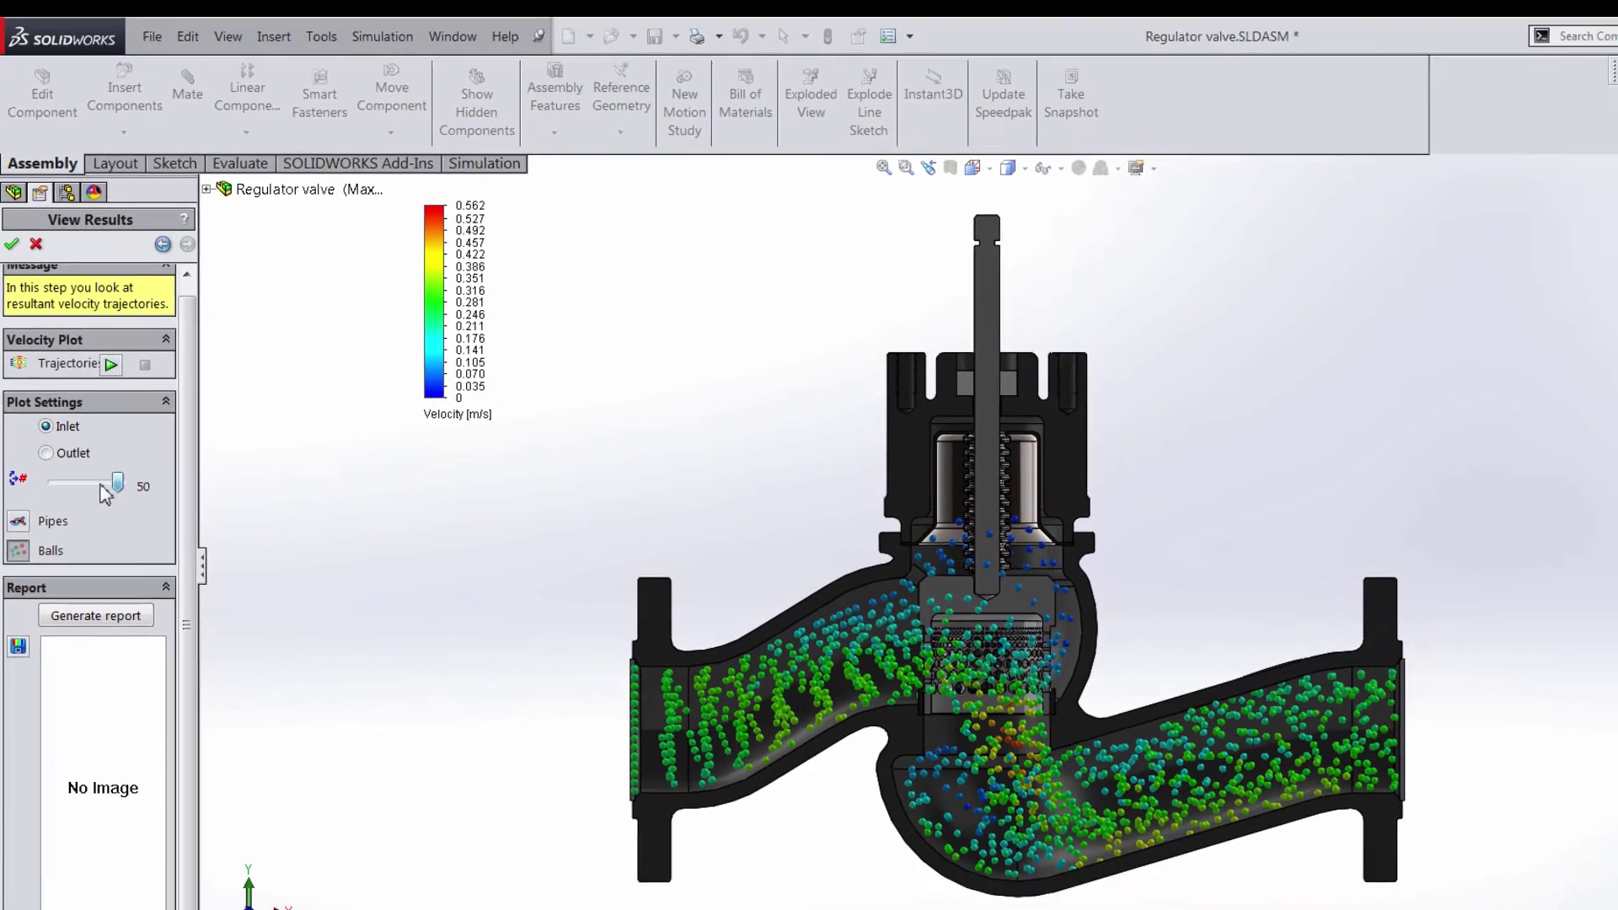
drag(101, 487, 105, 428)
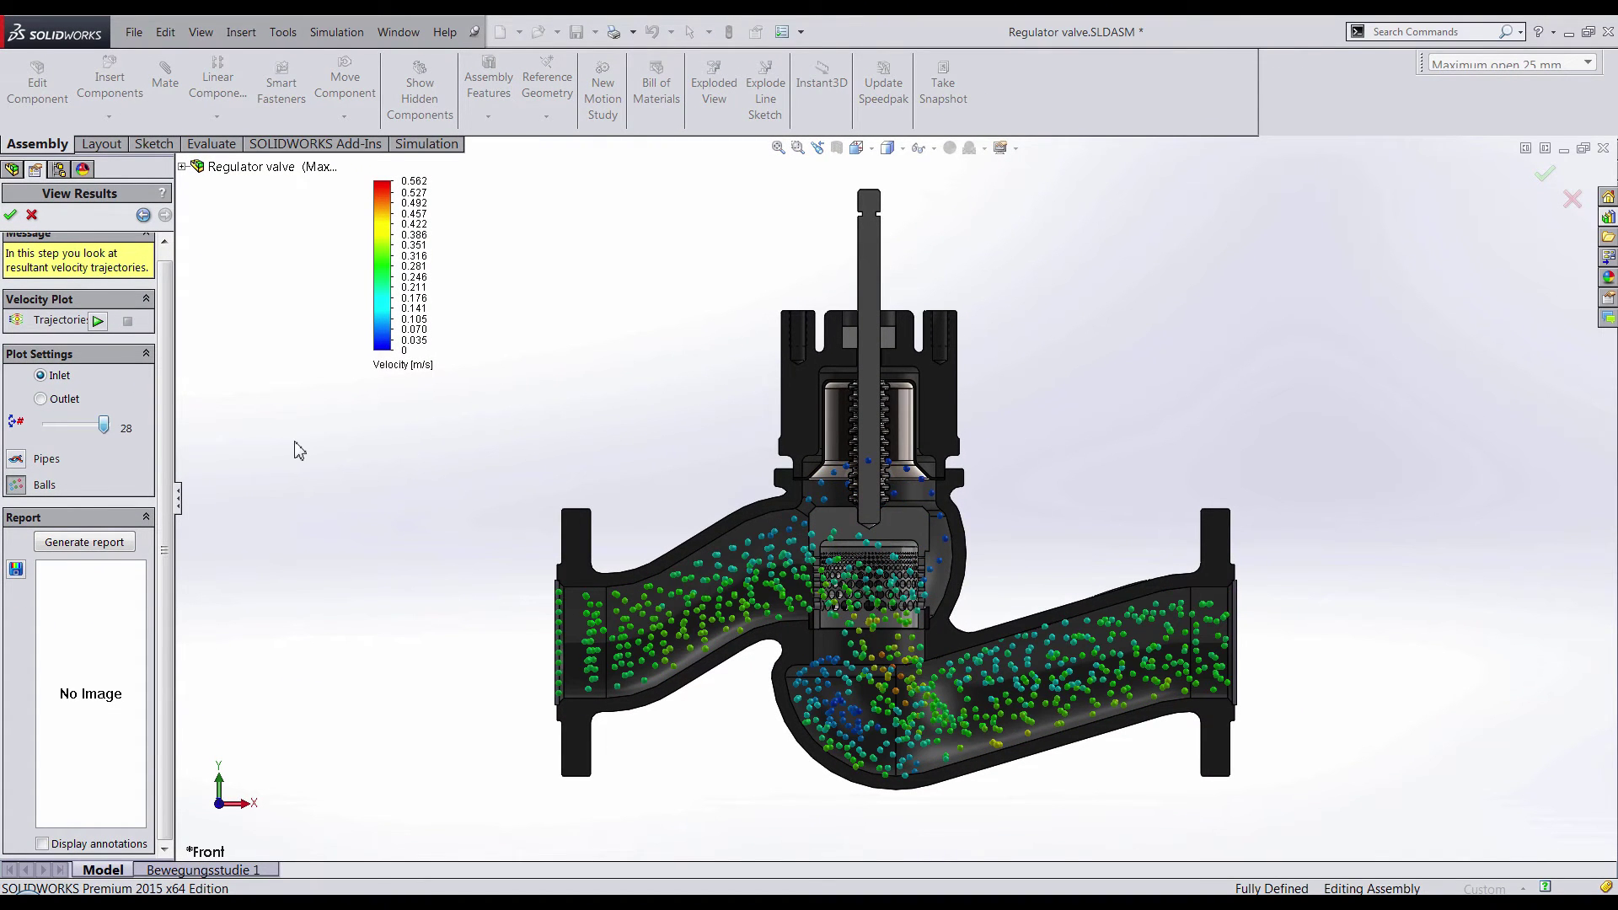
- Show the flow trajectories as pipes, and return them to the balls display
click(16, 459)
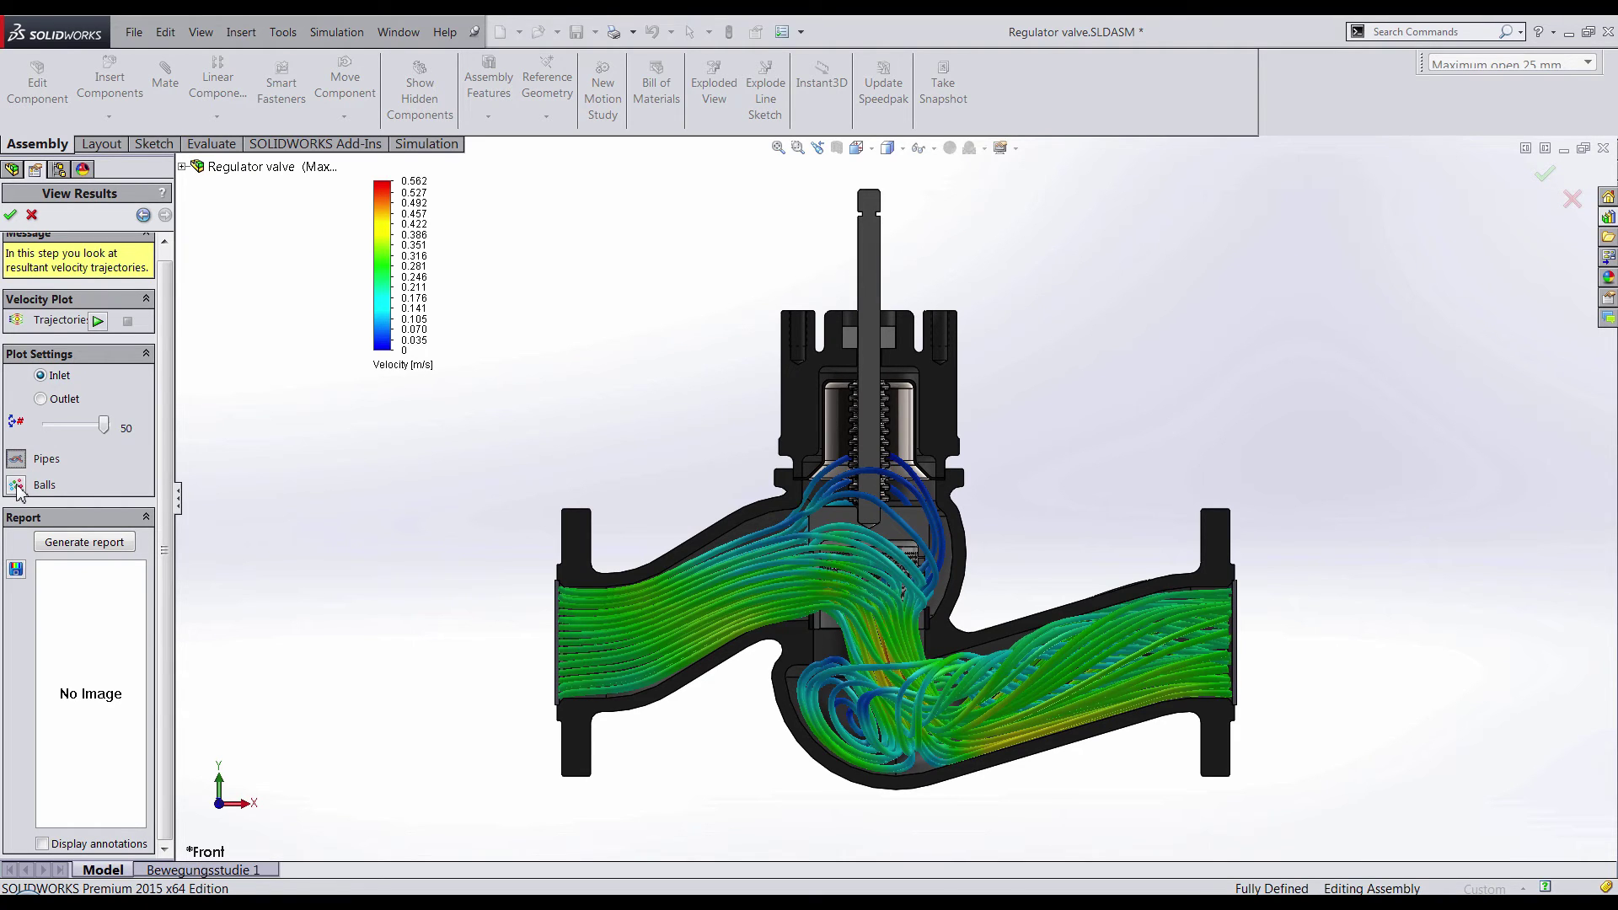
click(16, 485)
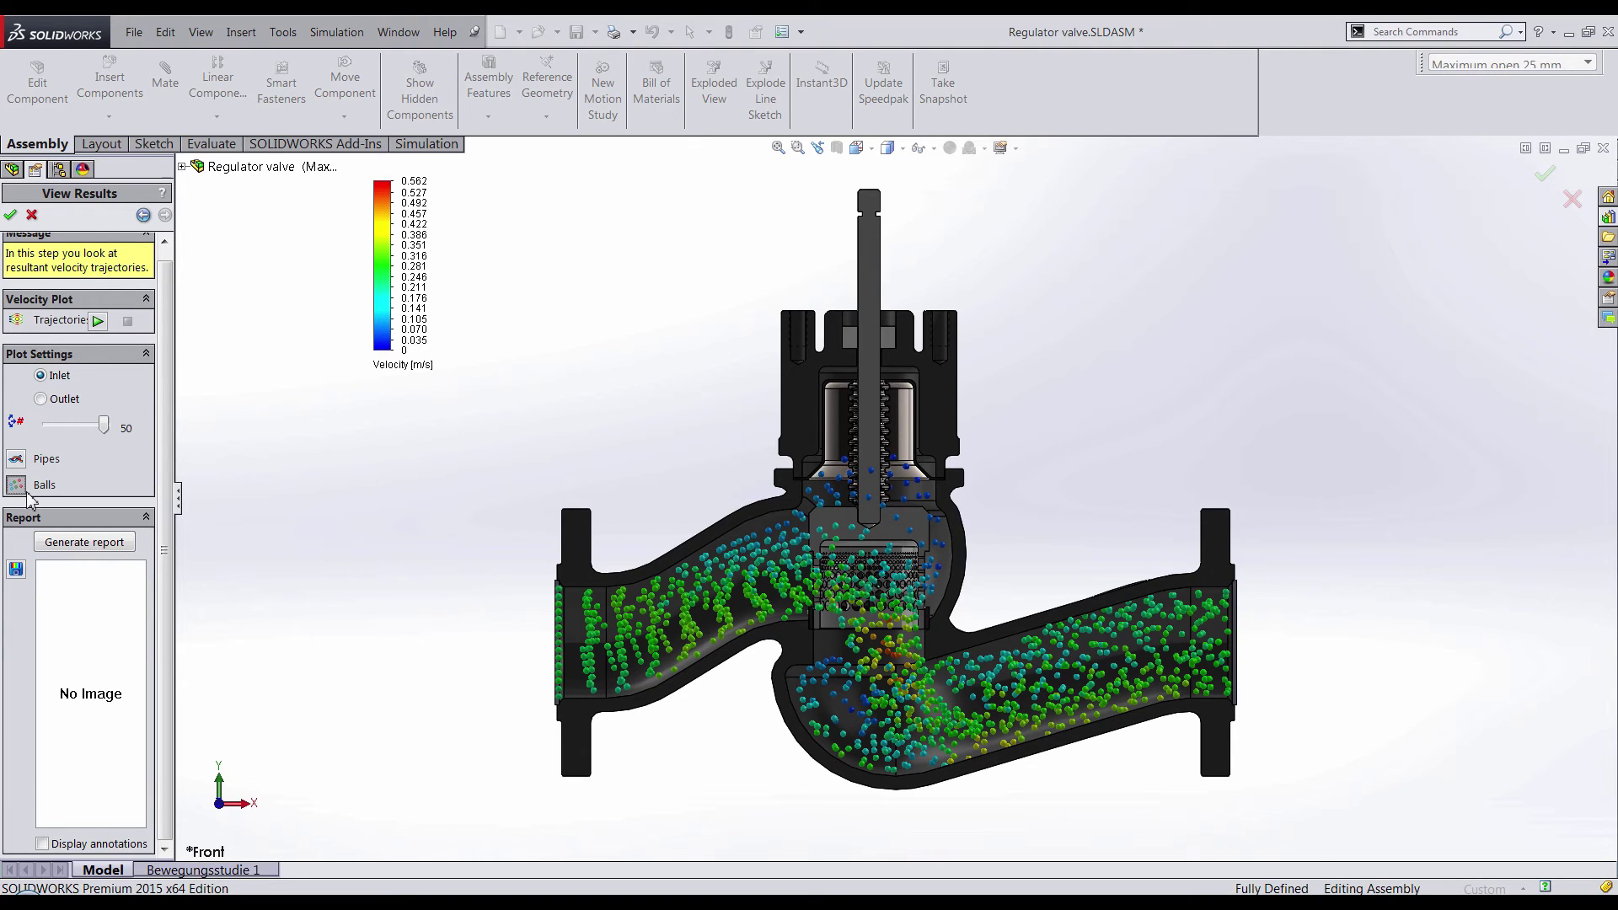
- Play and stop the trajectory animation with the velocity legend moved closer to the valve, and finish the FloXpress study
click(99, 325)
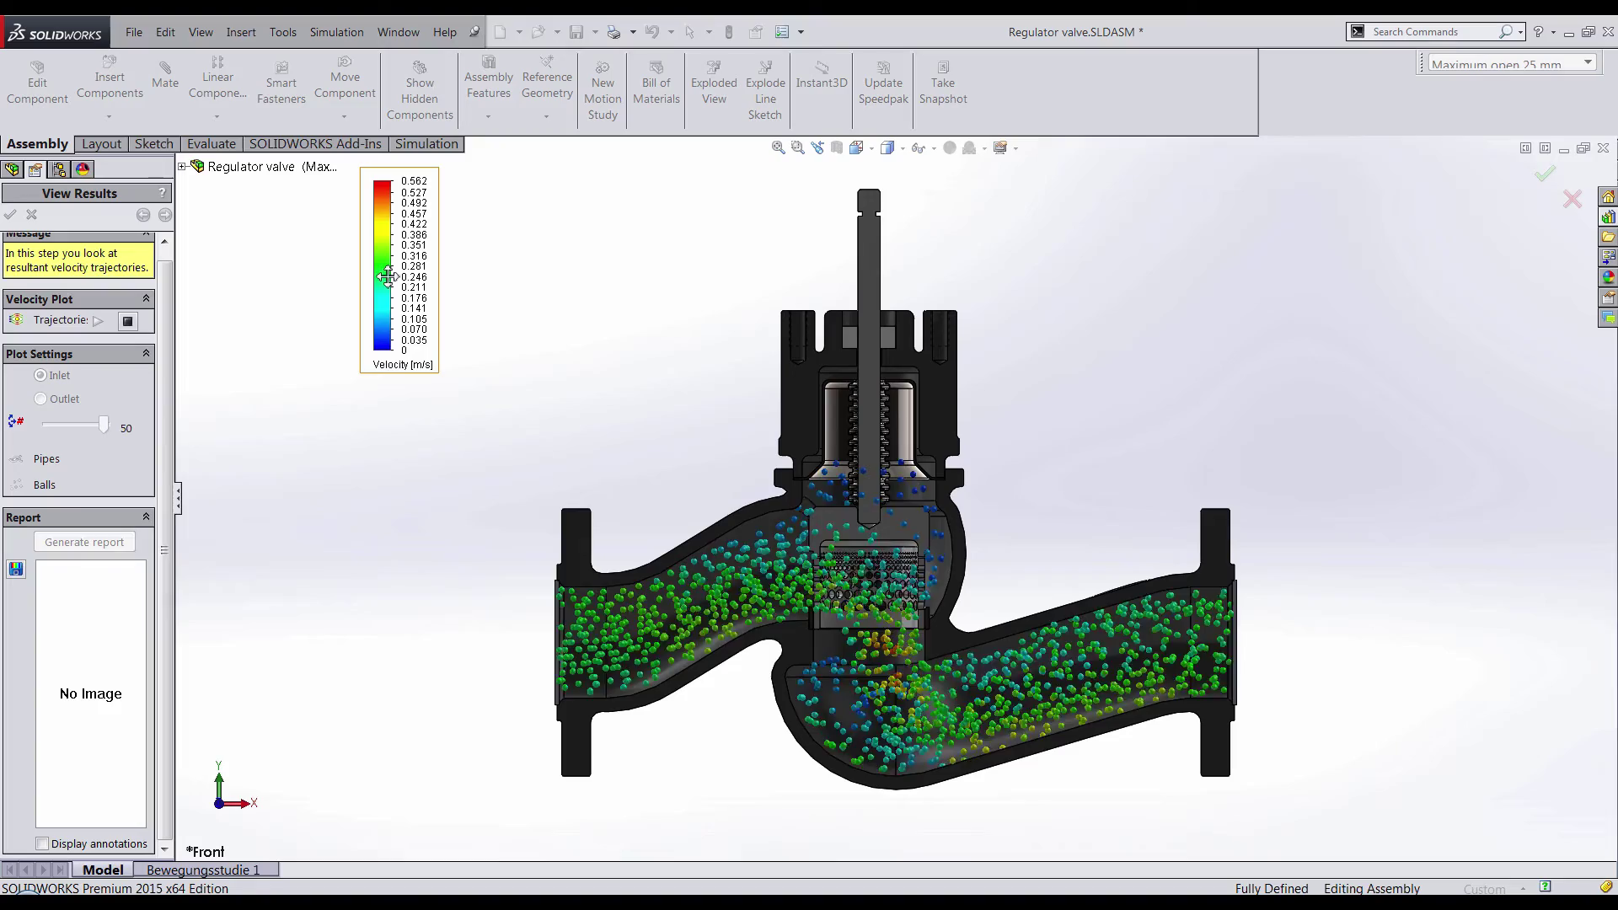
drag(387, 276, 628, 401)
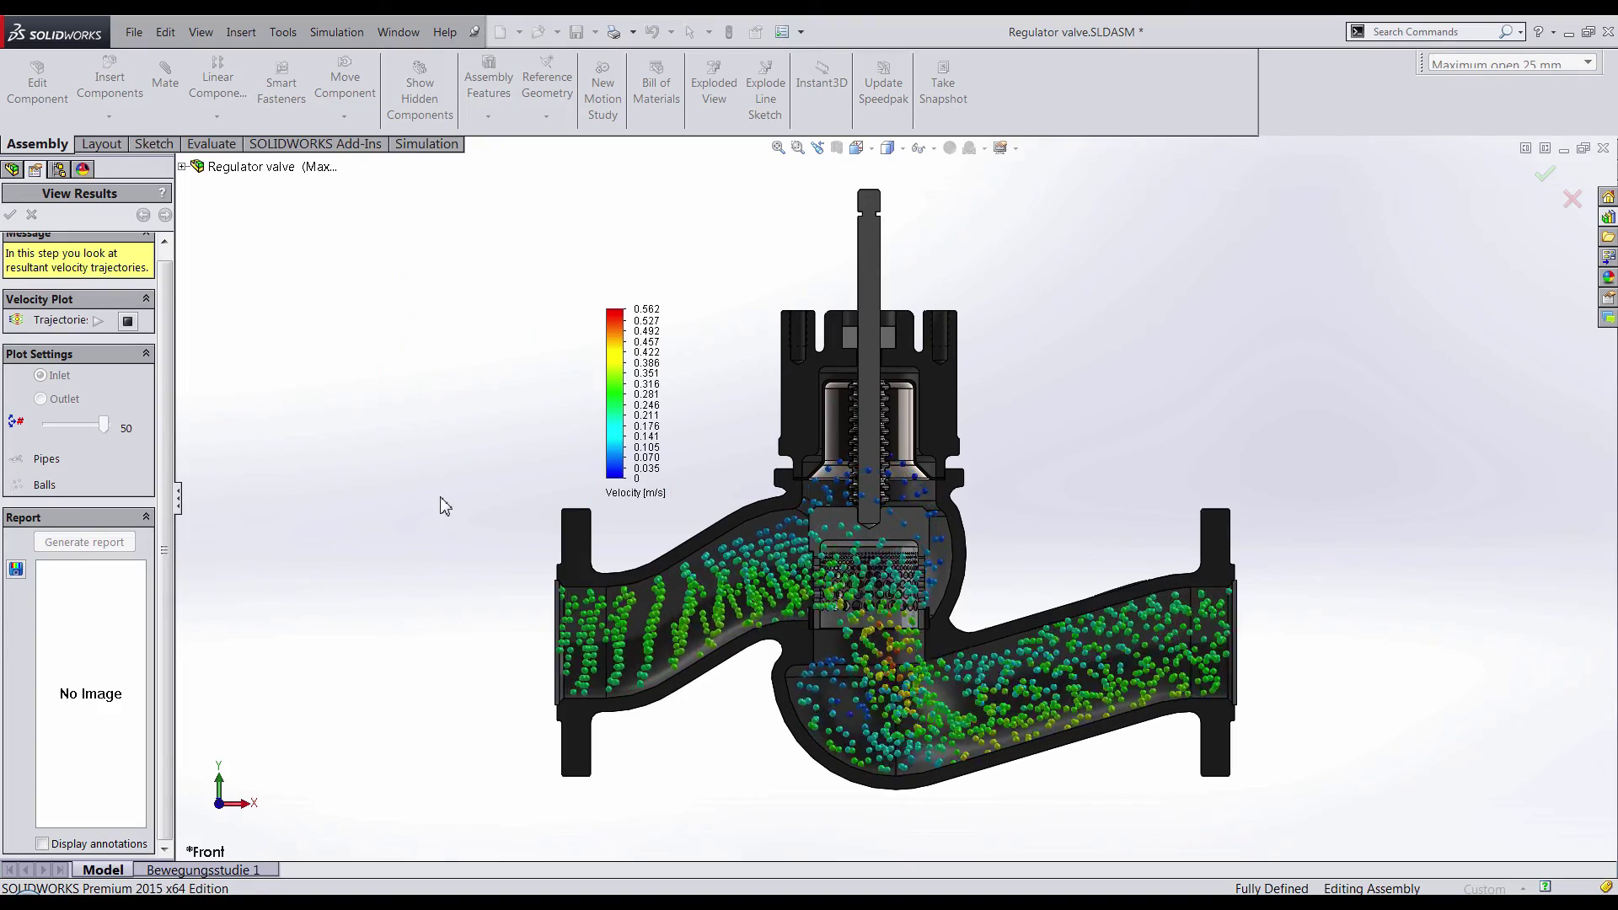
scroll(872, 657, down, 2)
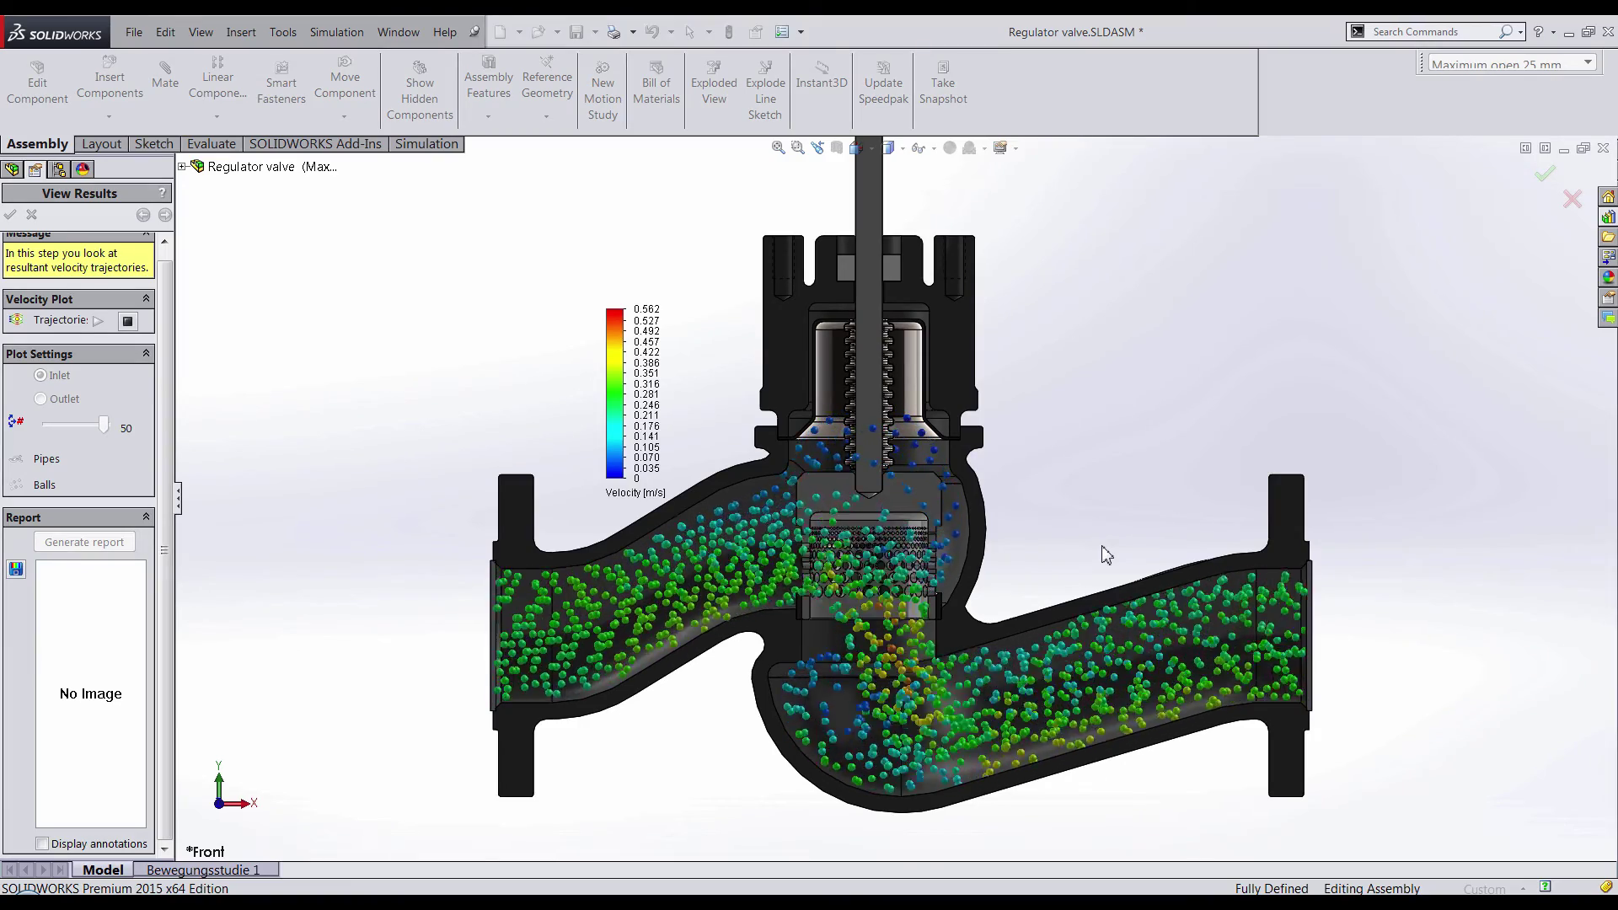
click(127, 321)
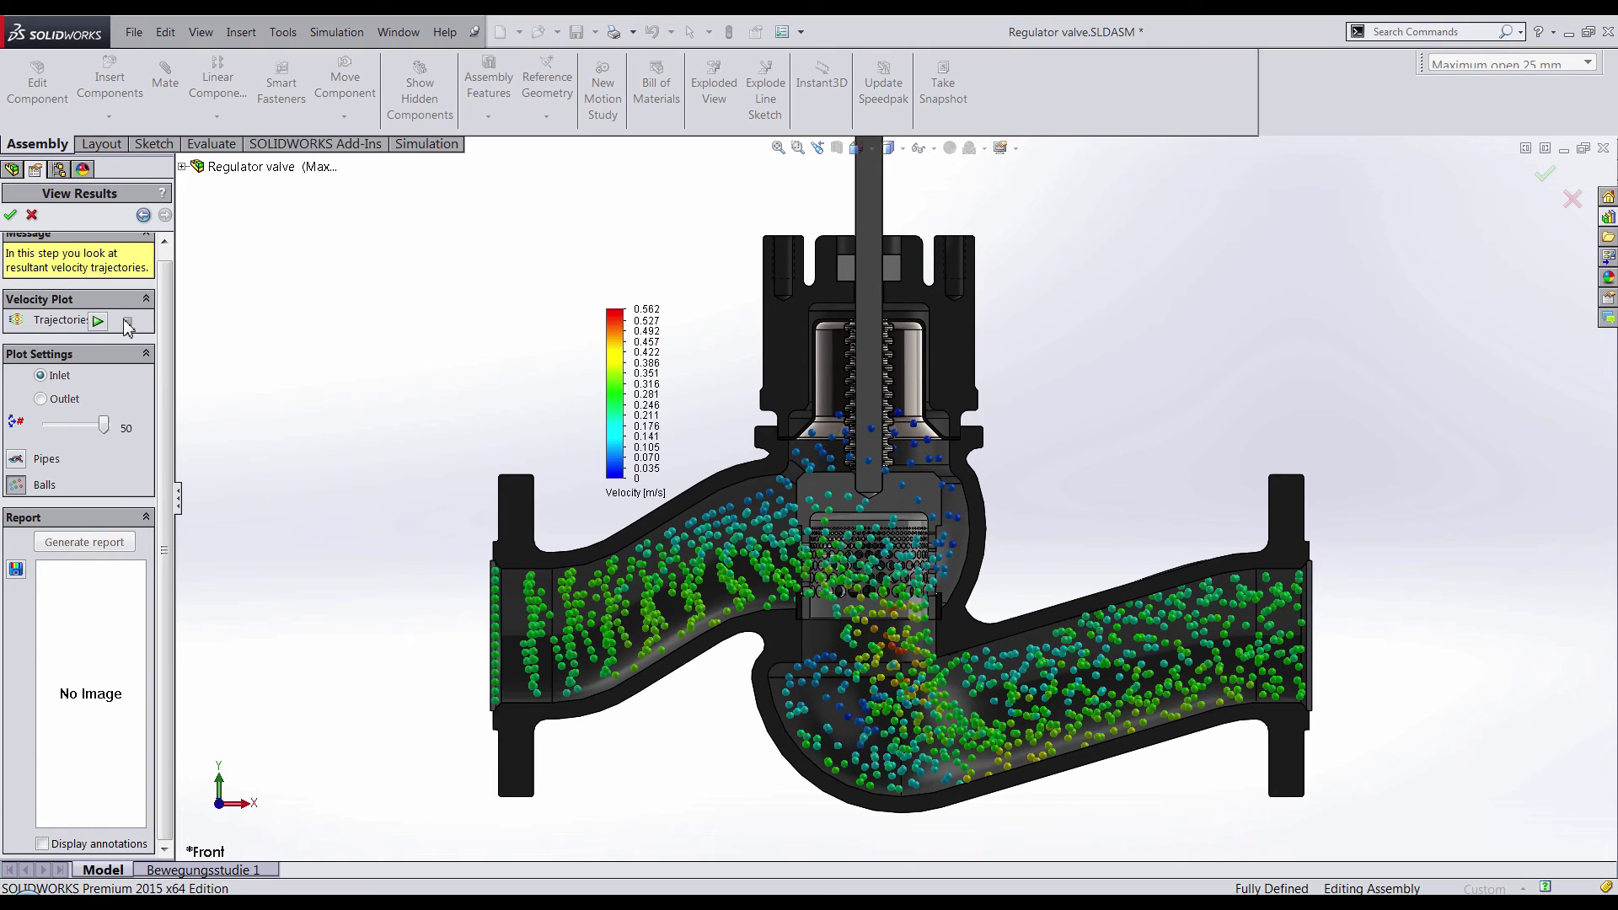
click(10, 218)
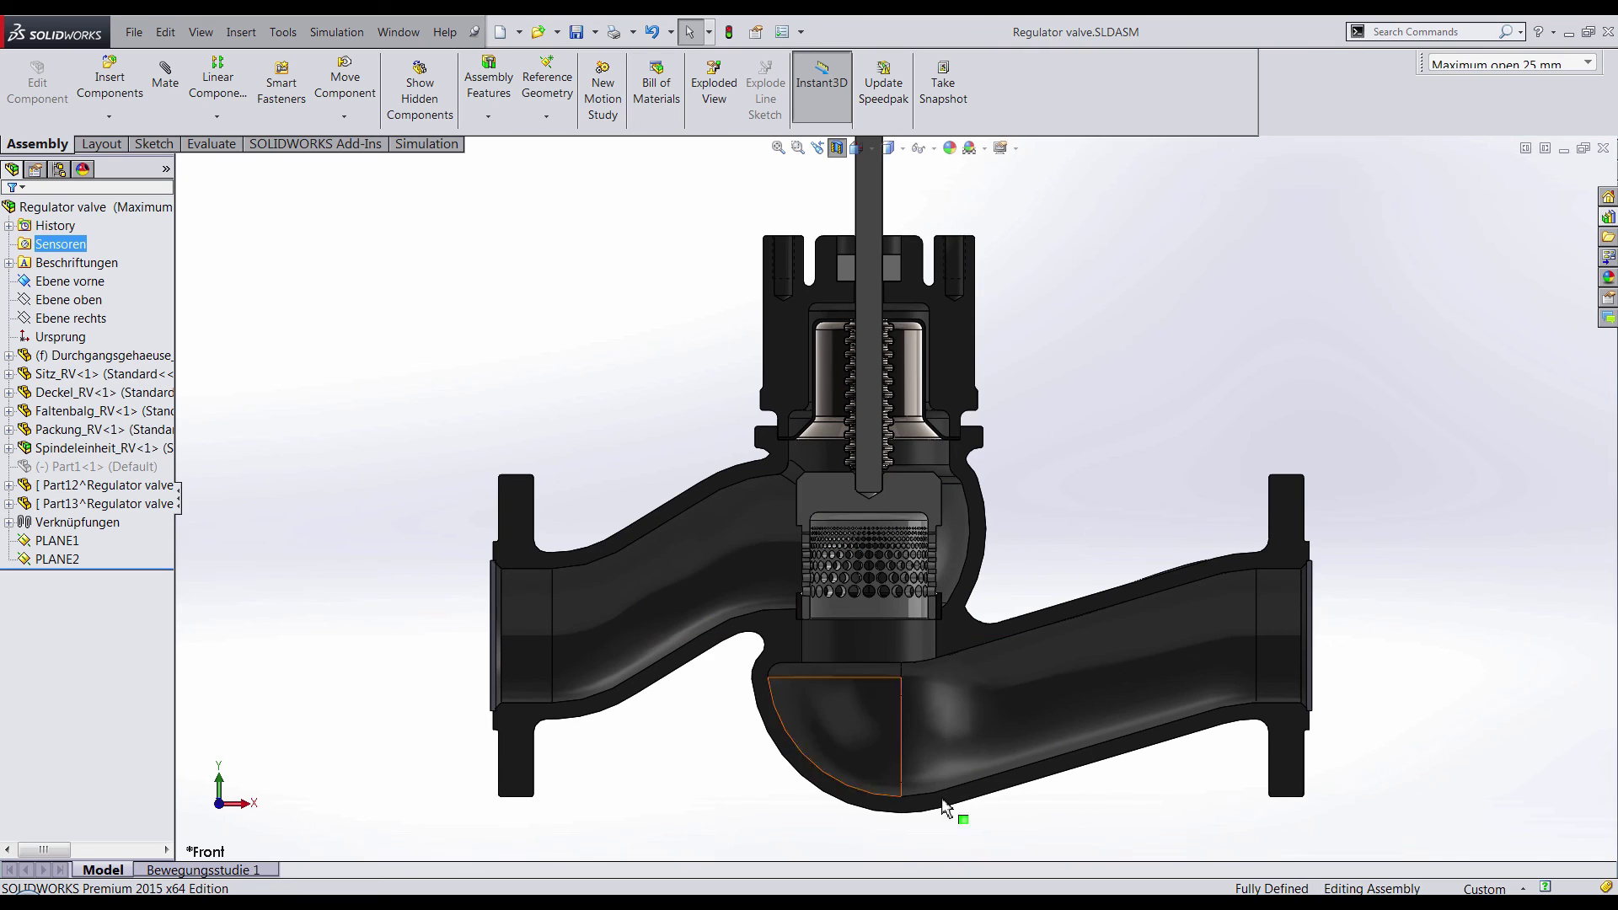